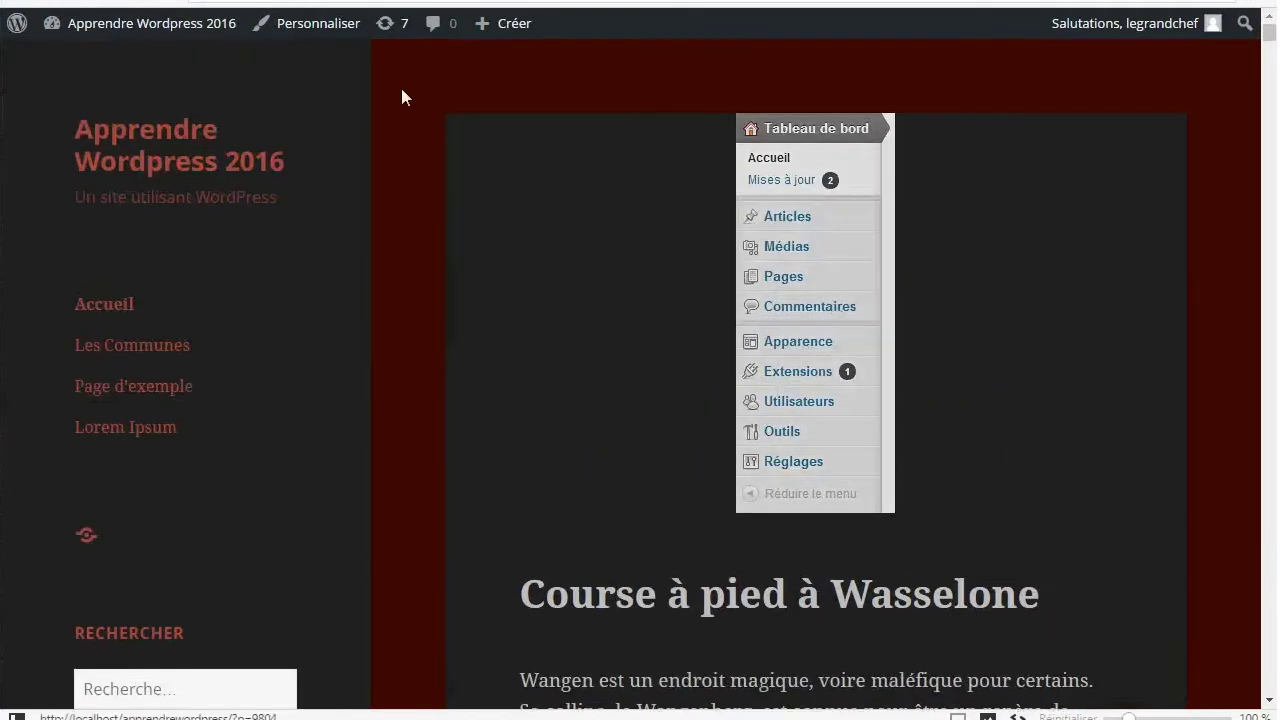
# Go from the public site to the Apprendre Wordpress 2016 admin dashboard (Tableau de bord)
pyautogui.click(165, 20)
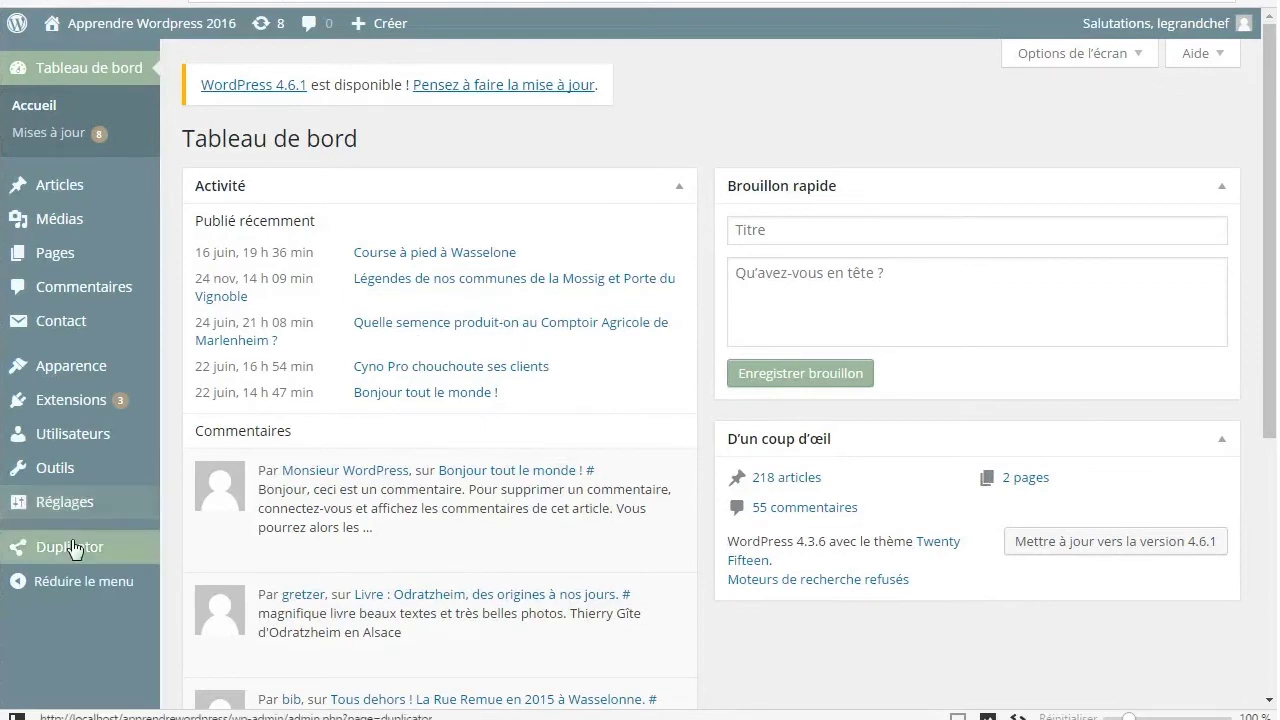
pyautogui.moveTo(73, 548)
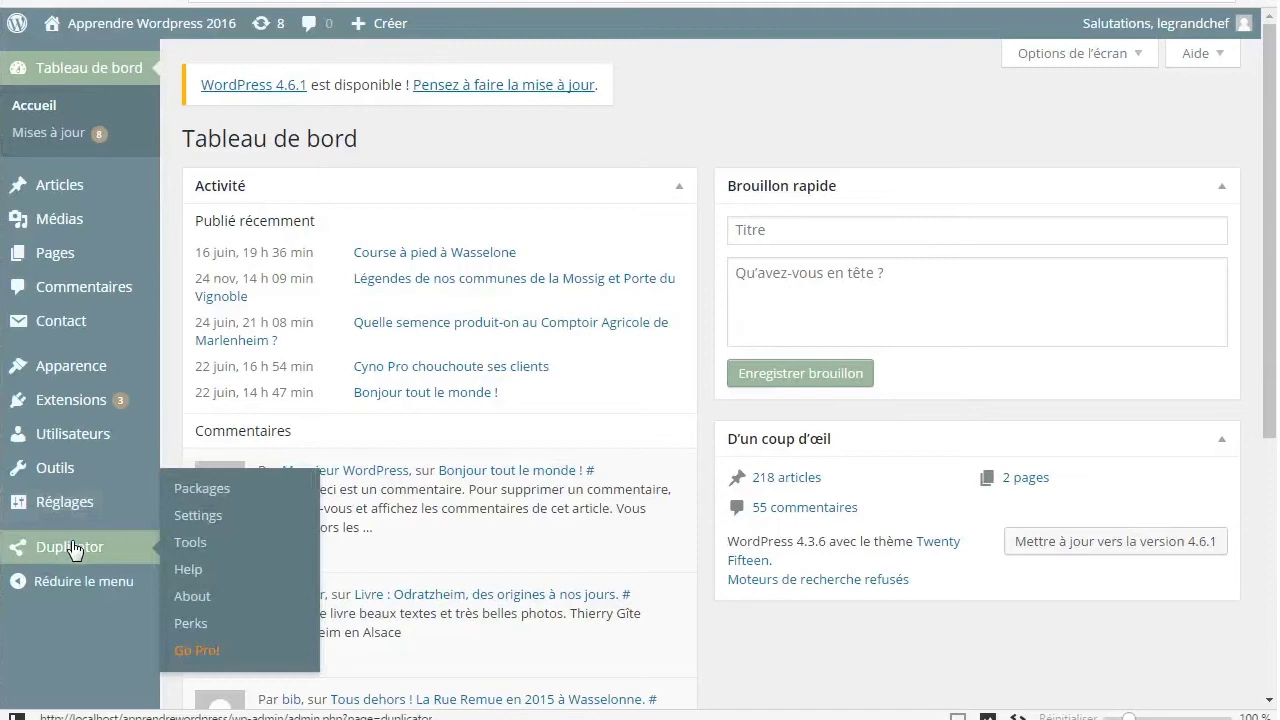
# Start a new Duplicator package and inspect the Support de PHP and Fichiers réservés requirement details
pyautogui.click(114, 541)
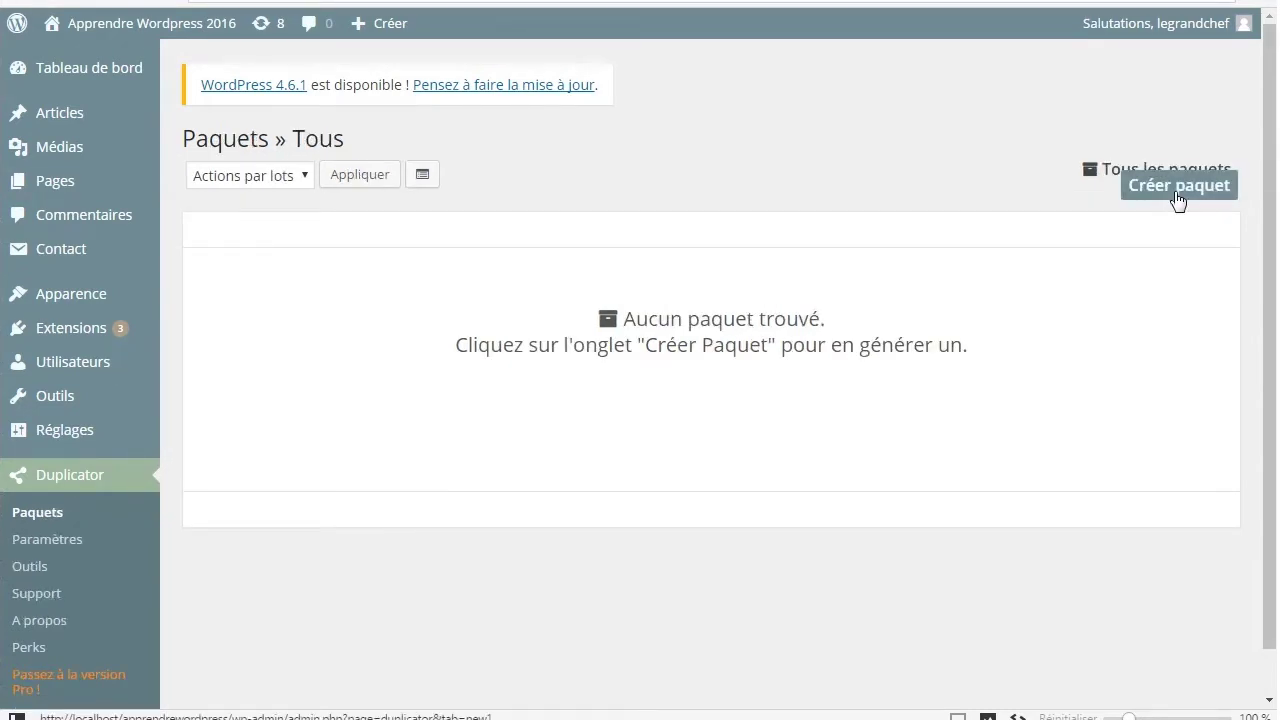
pyautogui.click(1178, 192)
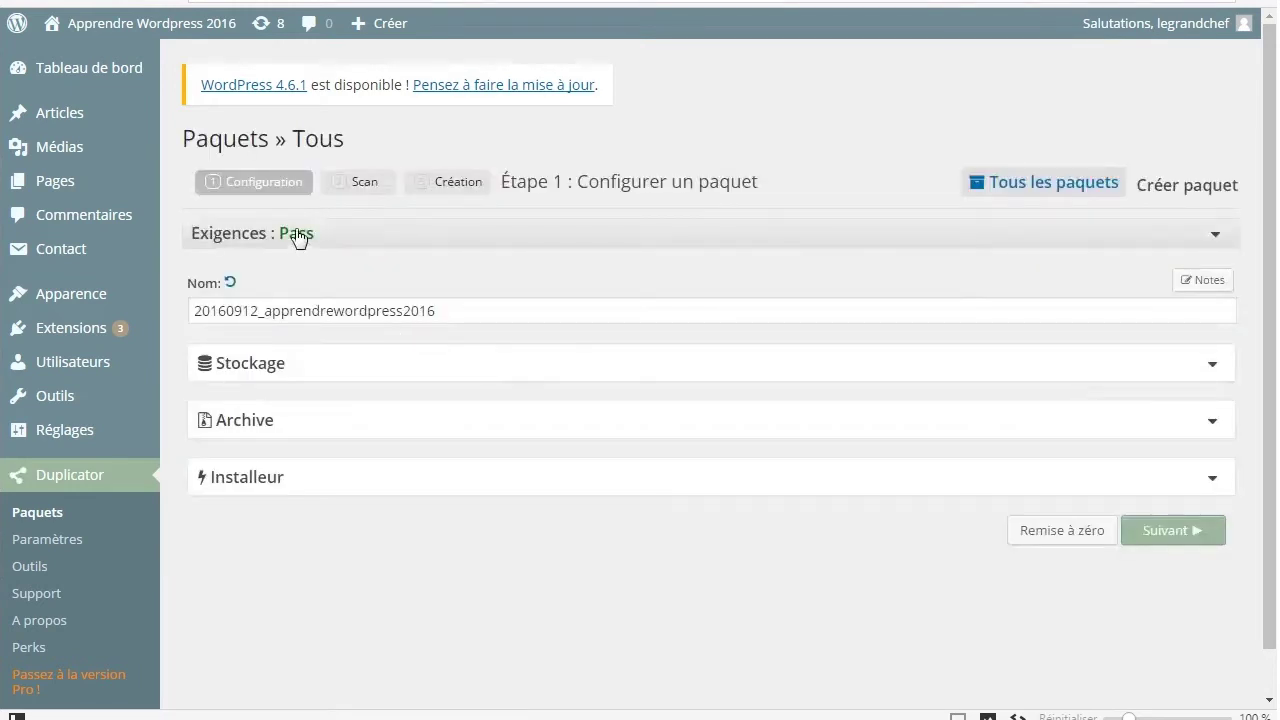
pyautogui.click(294, 238)
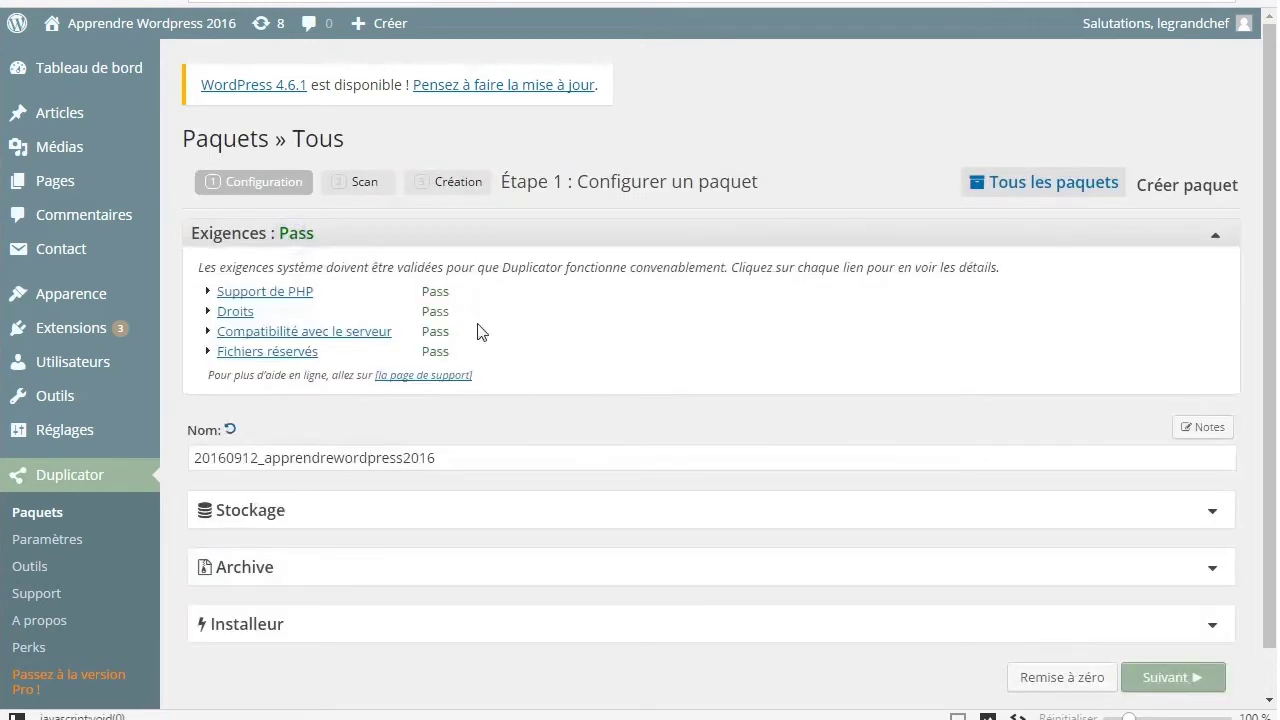
pyautogui.click(210, 292)
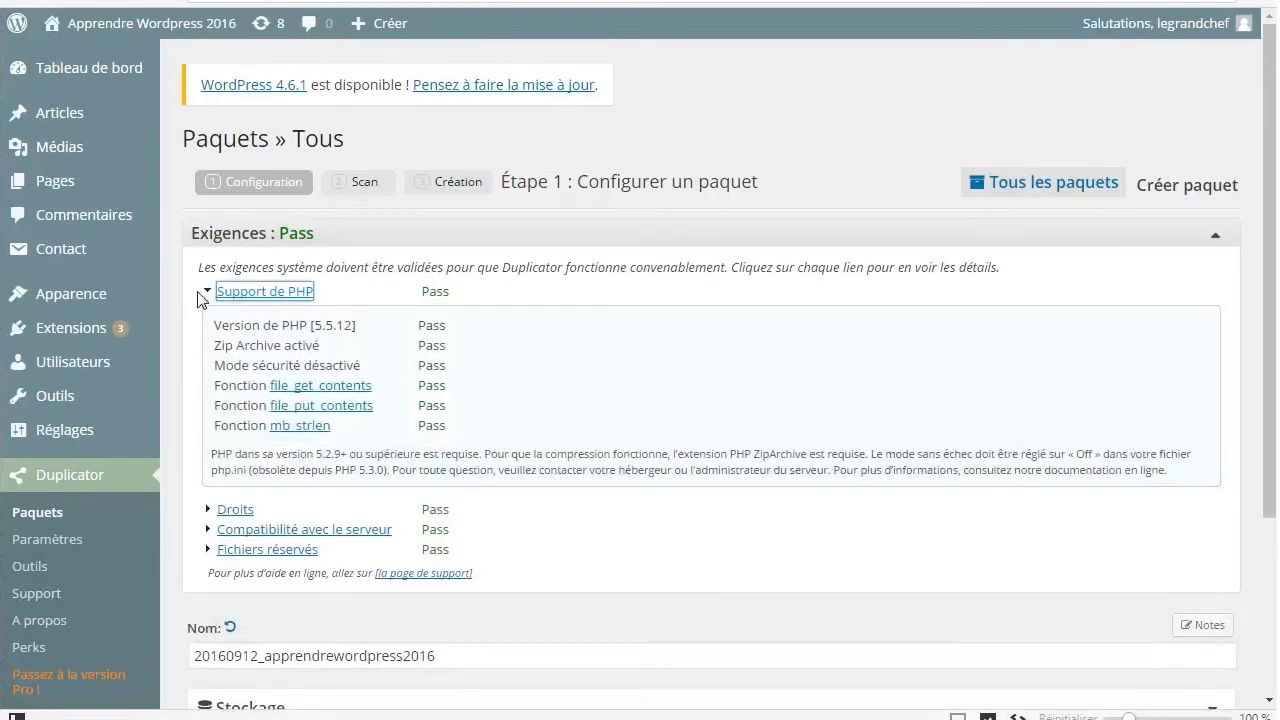
pyautogui.click(209, 551)
pyautogui.click(208, 551)
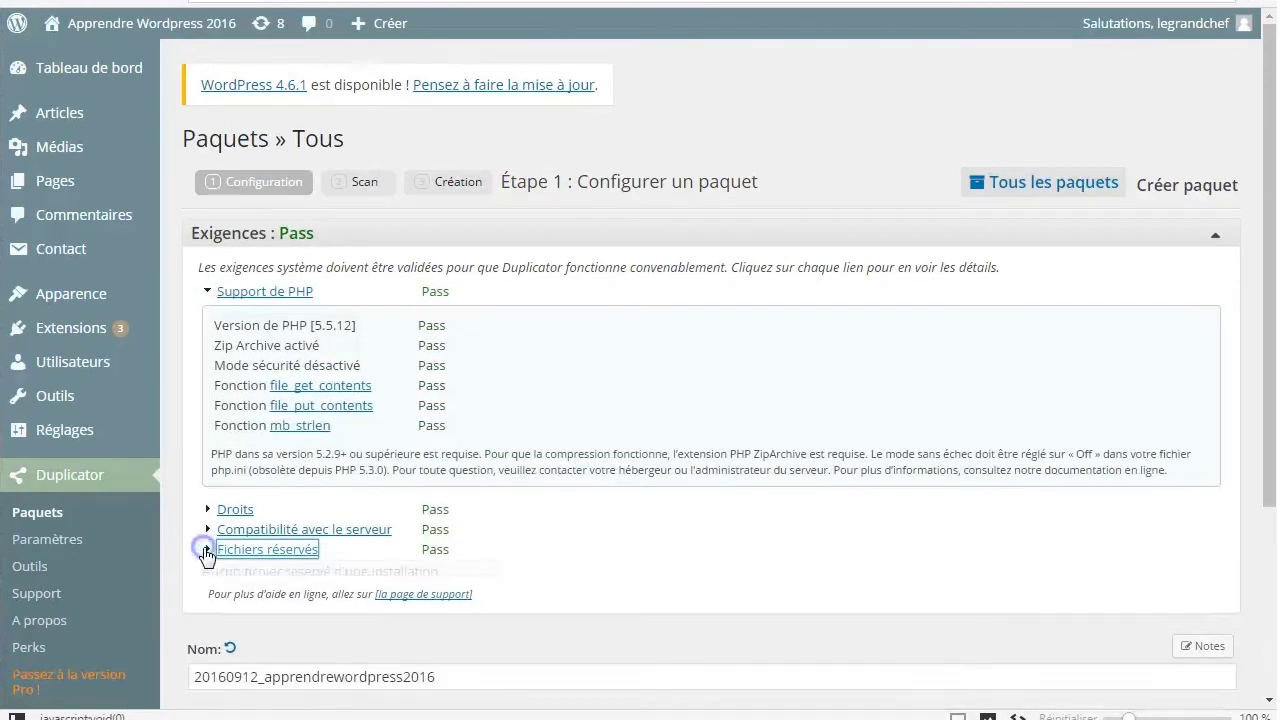
pyautogui.click(209, 293)
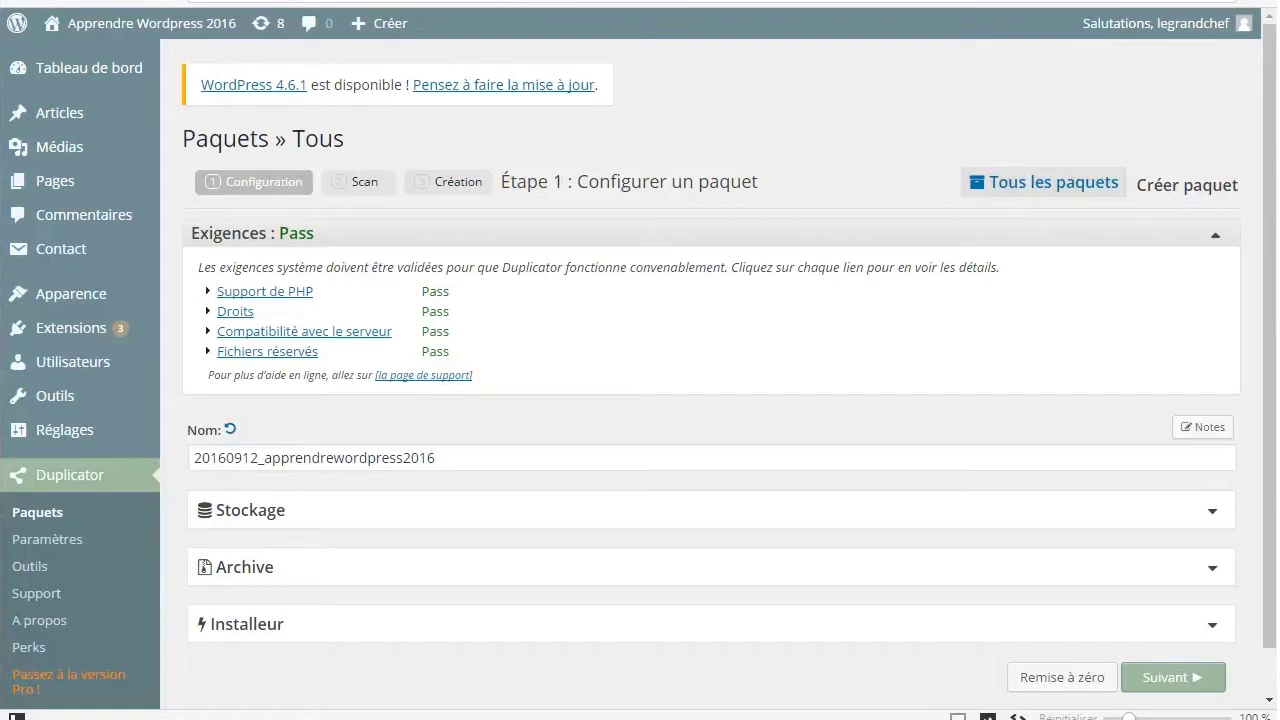
pyautogui.click(463, 455)
# Remove the '20160912_' prefix to name the package apprendrewordpress2016, and check the Stockage path
pyautogui.moveTo(268, 462); pyautogui.dragTo(148, 450)
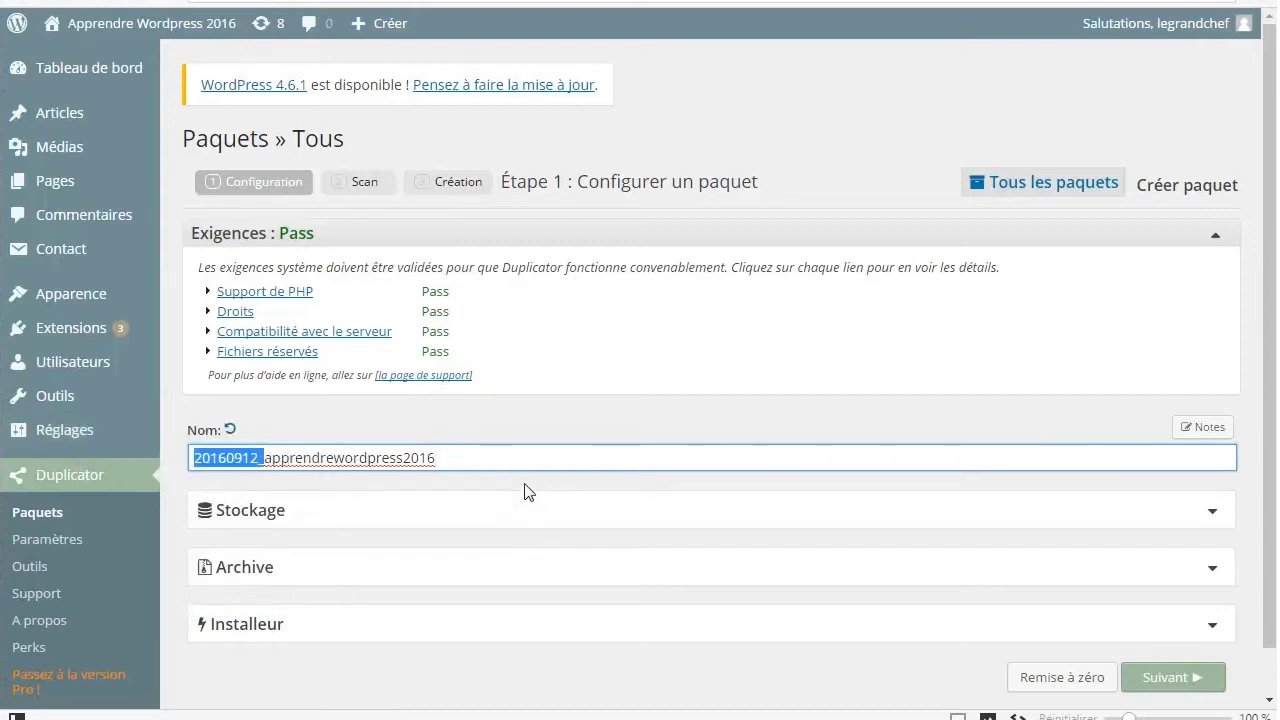
pyautogui.press('Delete')
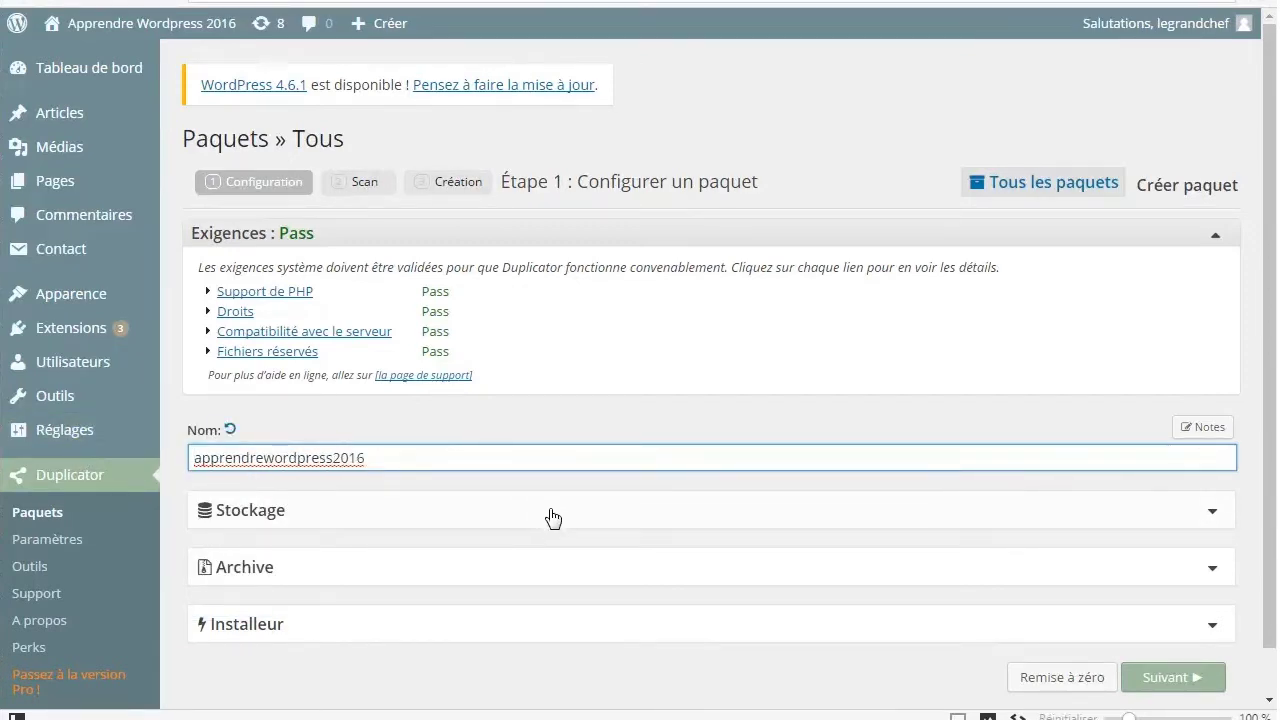
pyautogui.click(553, 517)
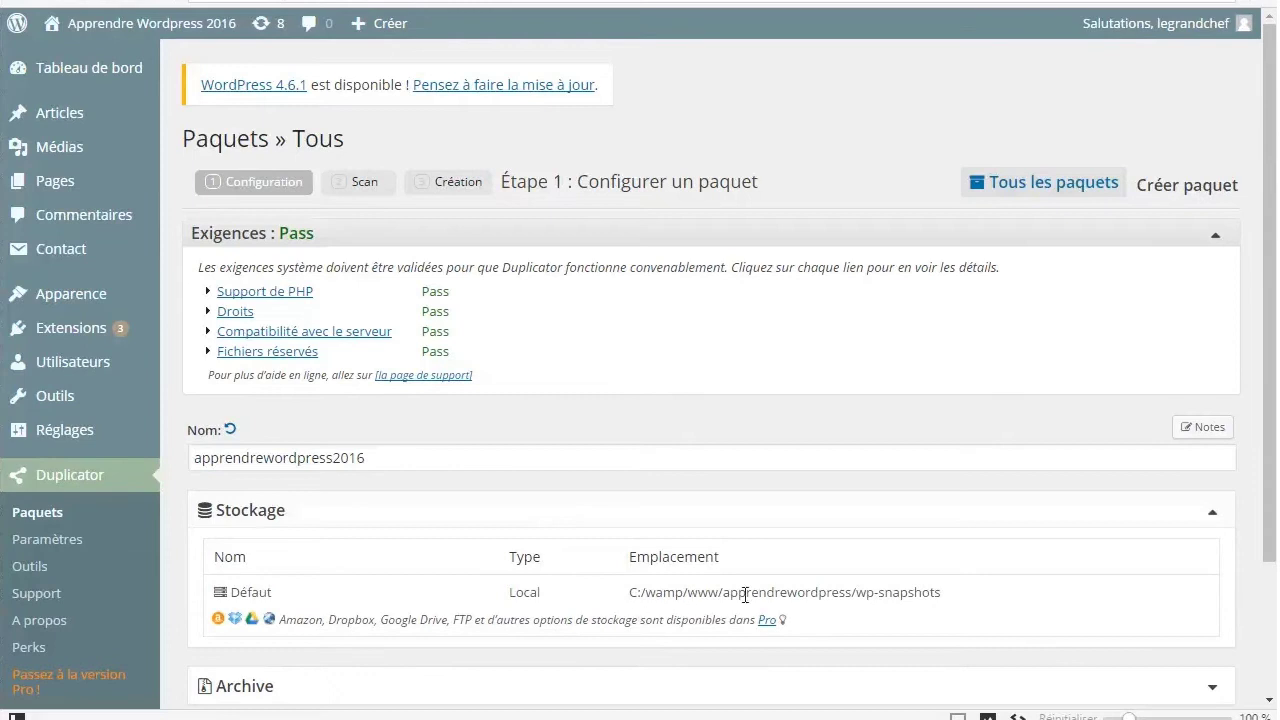
pyautogui.moveTo(940, 592); pyautogui.dragTo(629, 594)
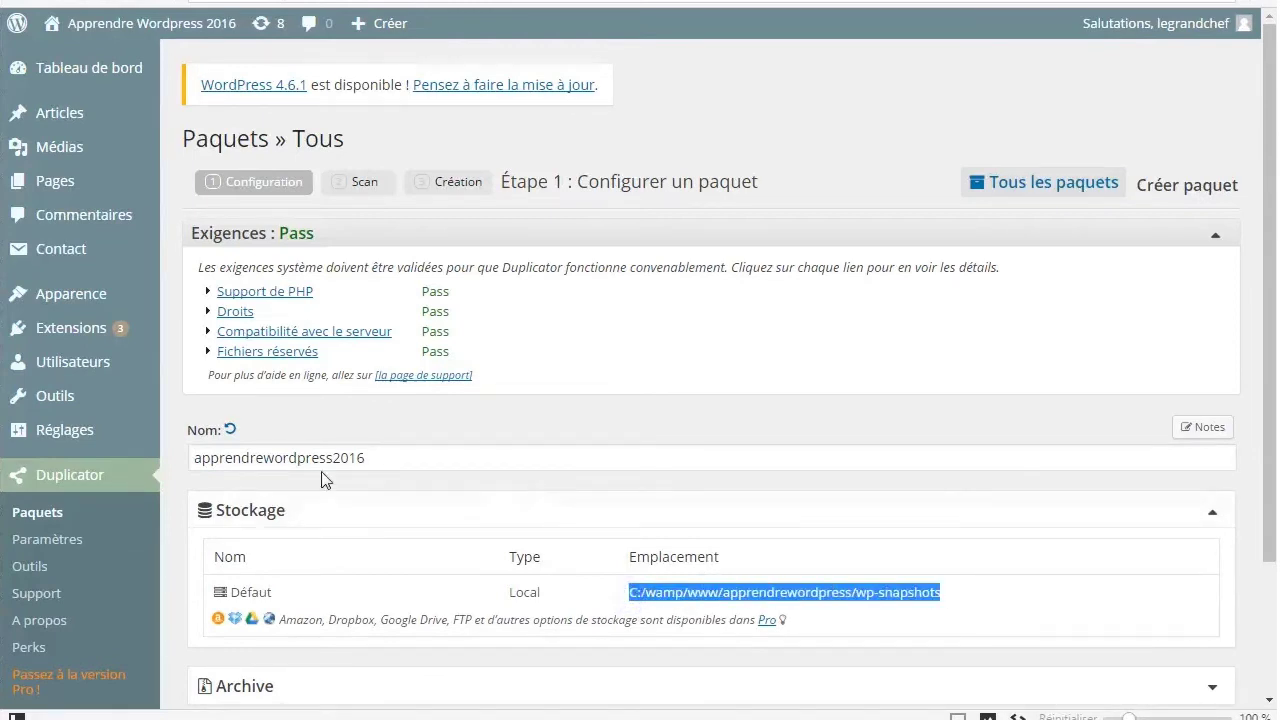
# Expand the Archive panel to show its file-filter options
pyautogui.click(258, 513)
pyautogui.click(277, 569)
pyautogui.scroll(-3, 477, 543)
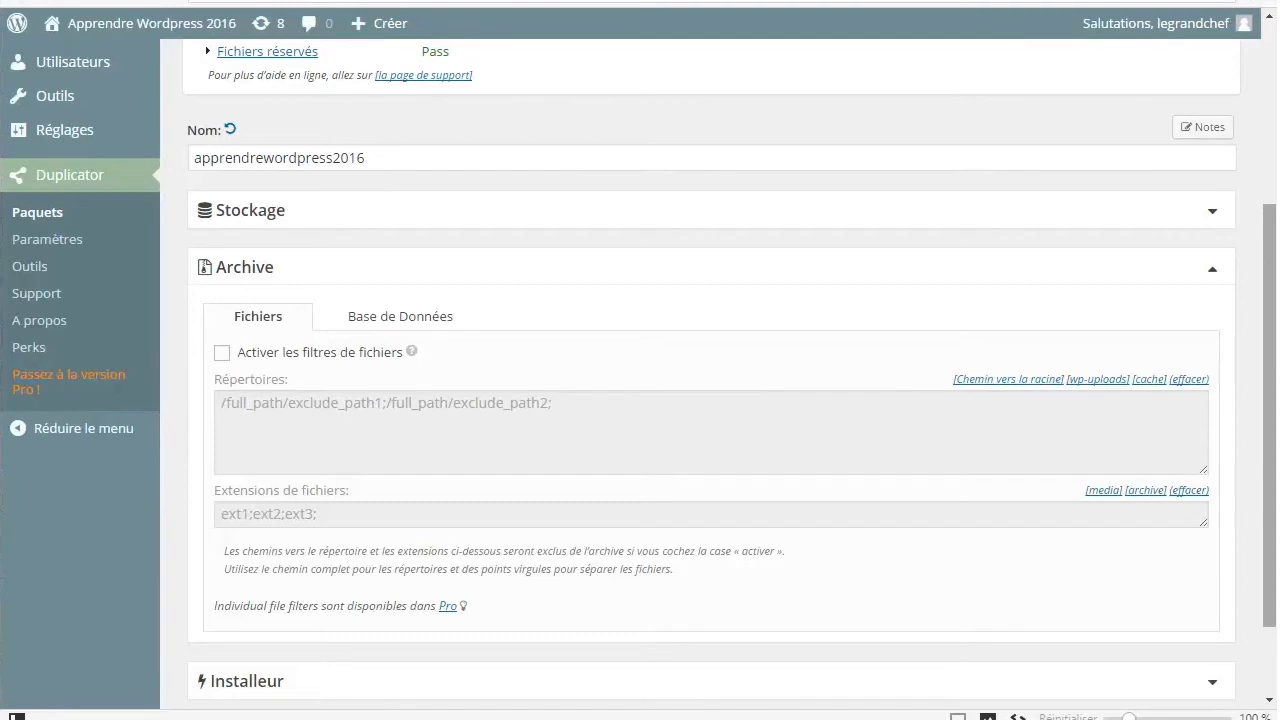
# Review the Archive's Base de données and Fichiers filters, then collapse Archive and expand Installeur
pyautogui.click(397, 318)
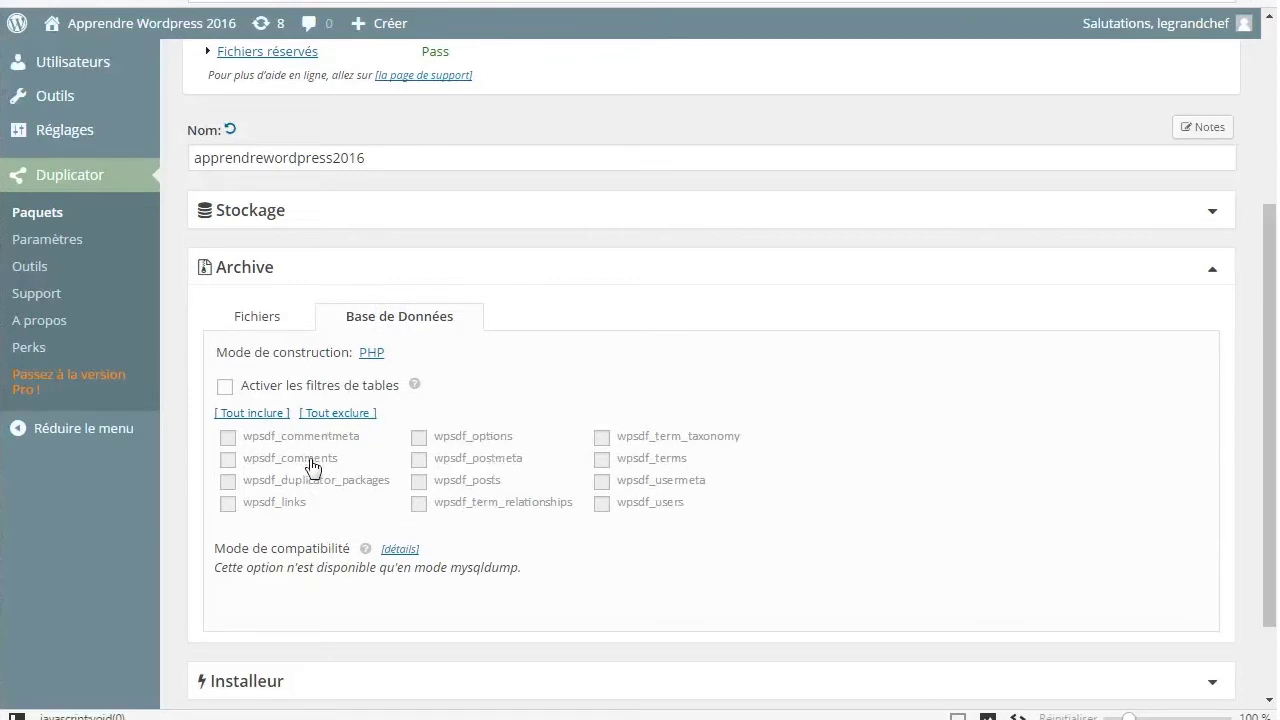
pyautogui.click(280, 322)
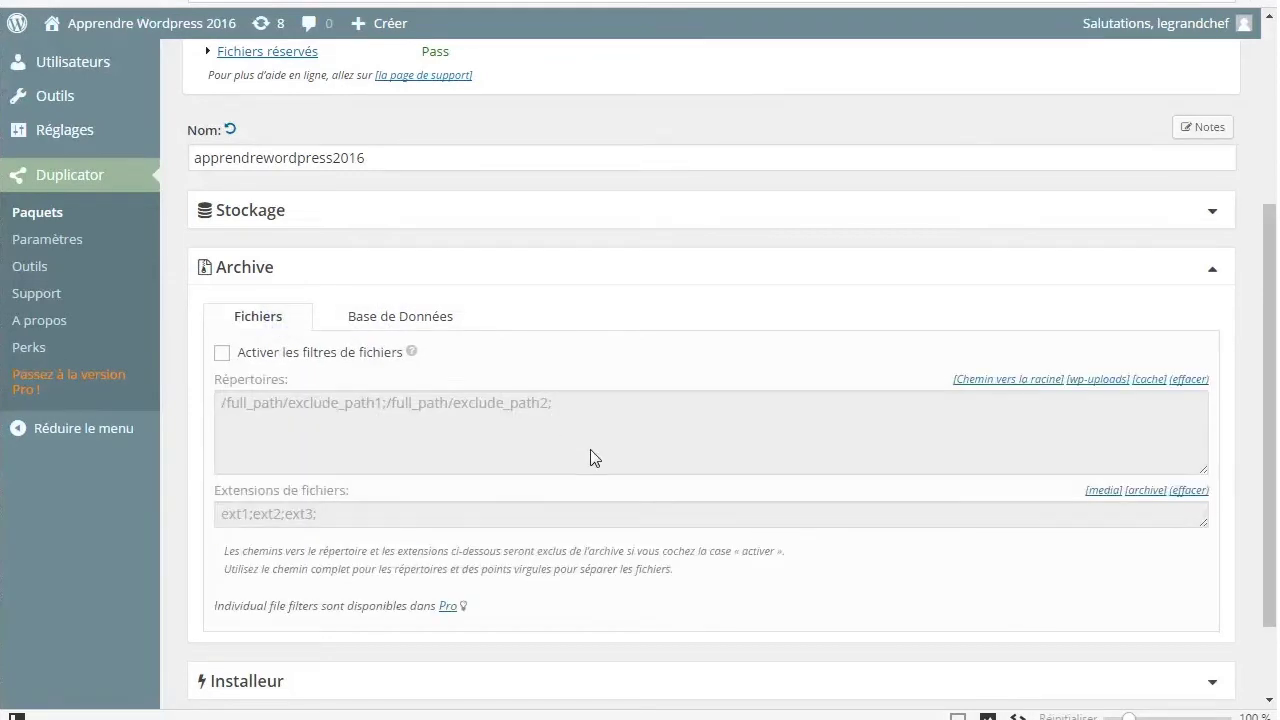
pyautogui.click(284, 271)
pyautogui.click(263, 576)
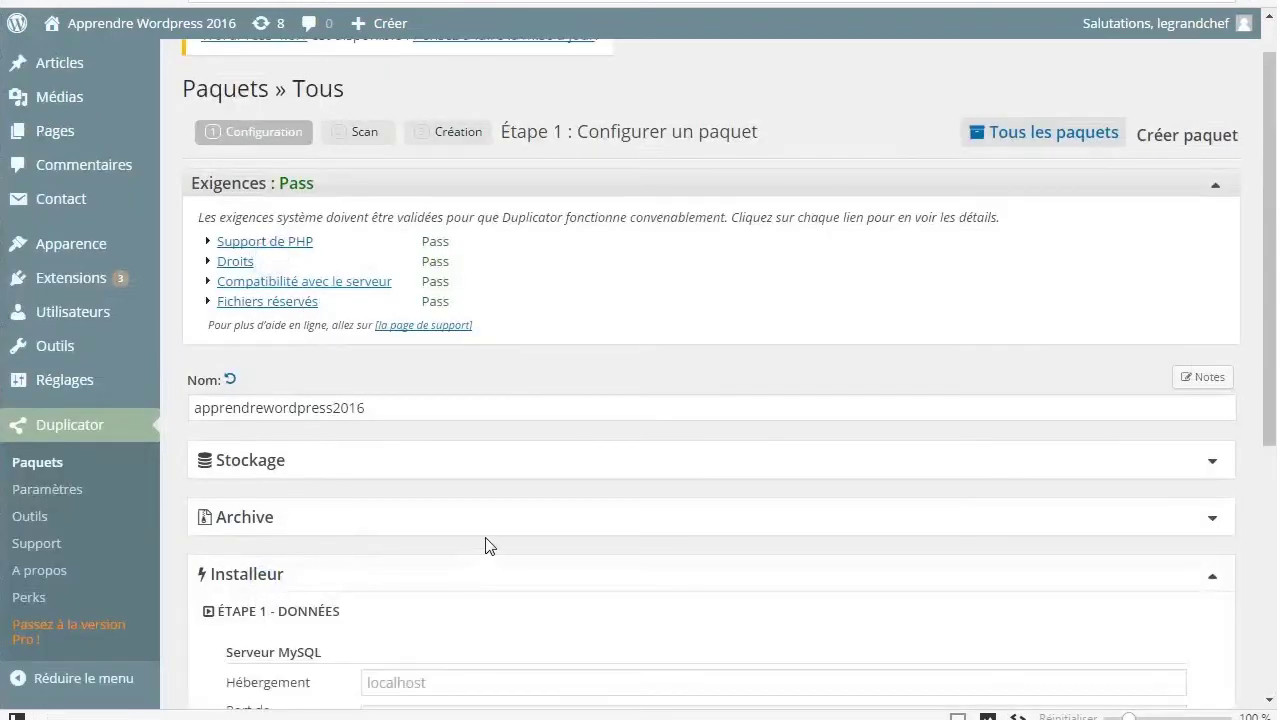
pyautogui.scroll(-4, 487, 550)
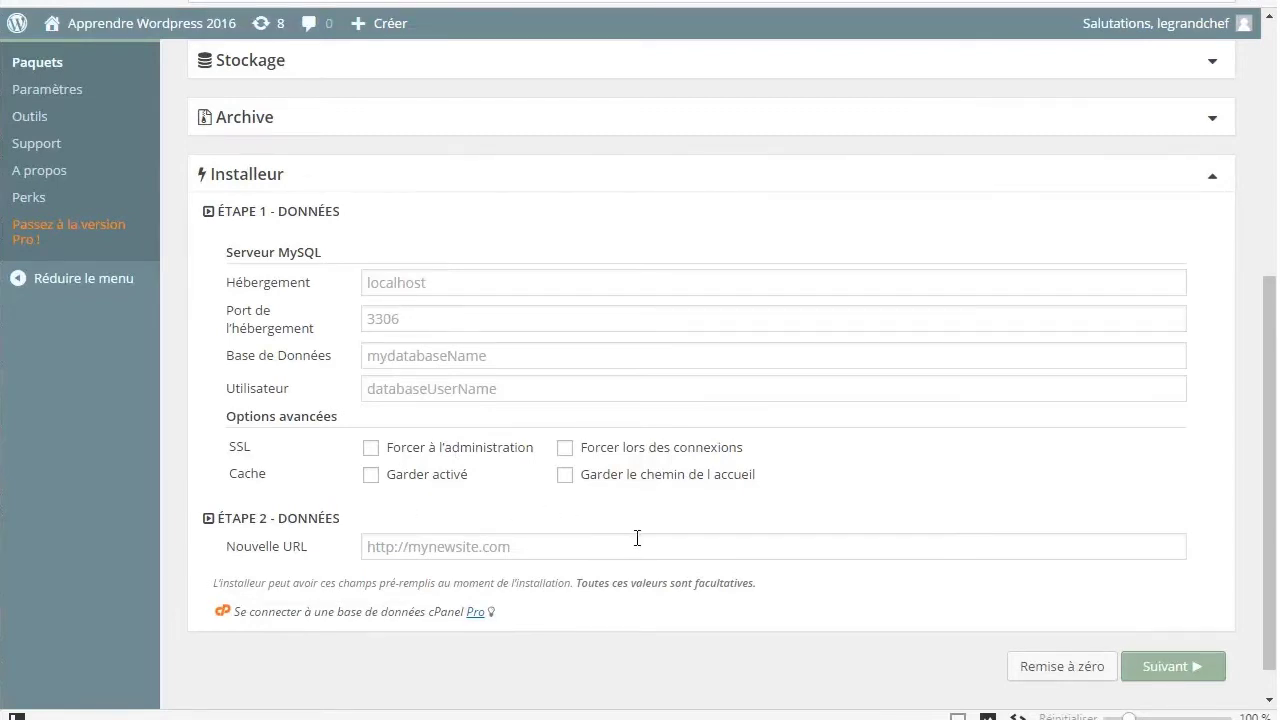
# Run the system scan, review the Fichiers volumineux note, and build the package (17.78MB archive)
pyautogui.click(261, 174)
pyautogui.click(1186, 628)
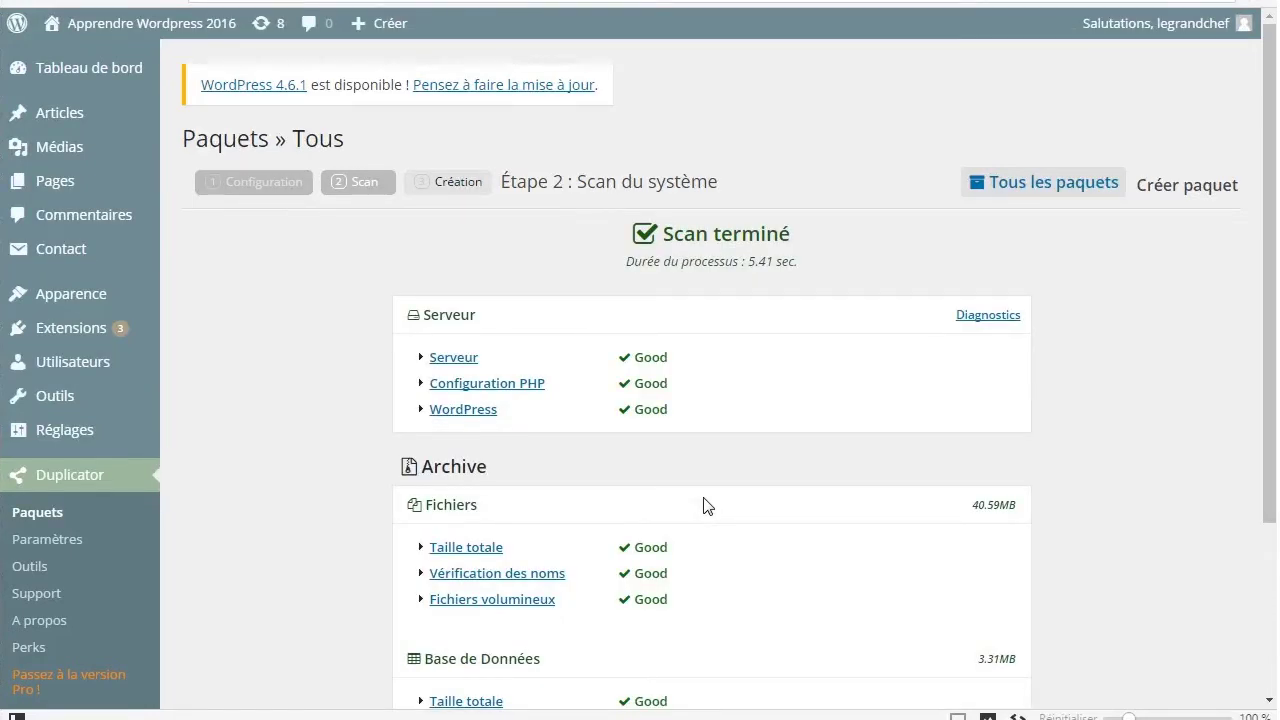
pyautogui.scroll(-3, 703, 505)
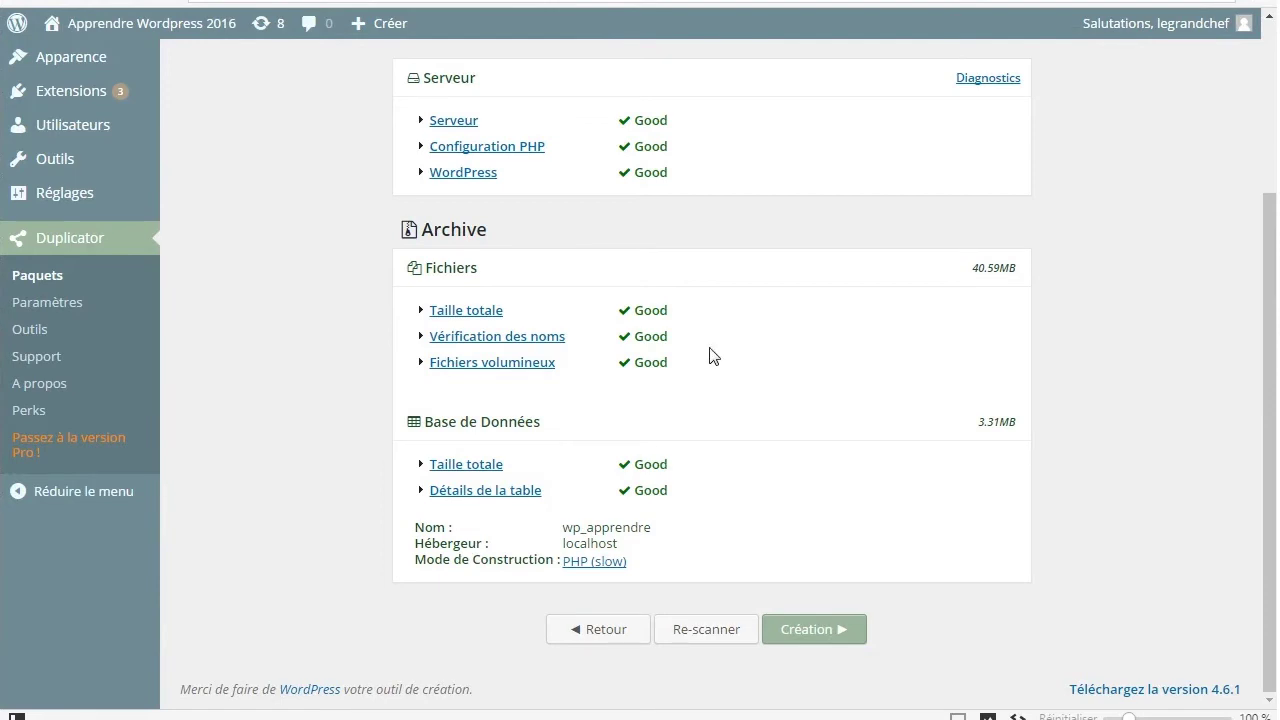
pyautogui.click(421, 363)
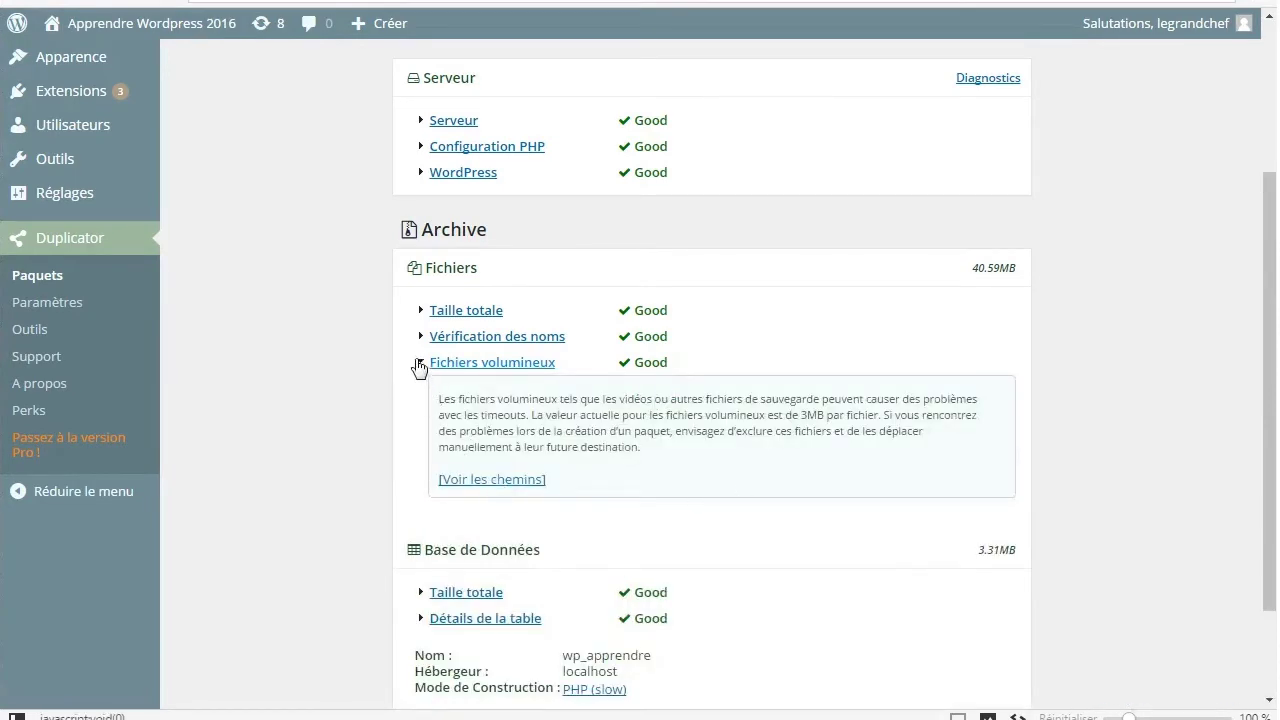
pyautogui.click(420, 365)
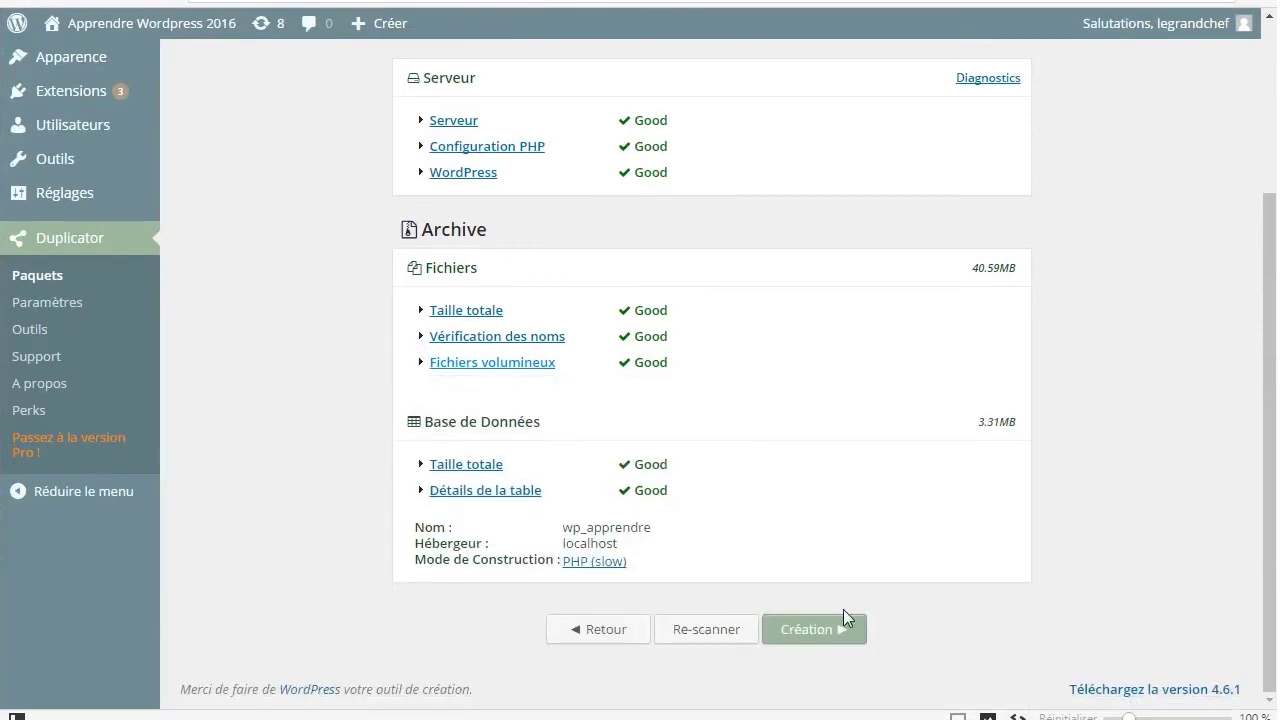
pyautogui.click(835, 640)
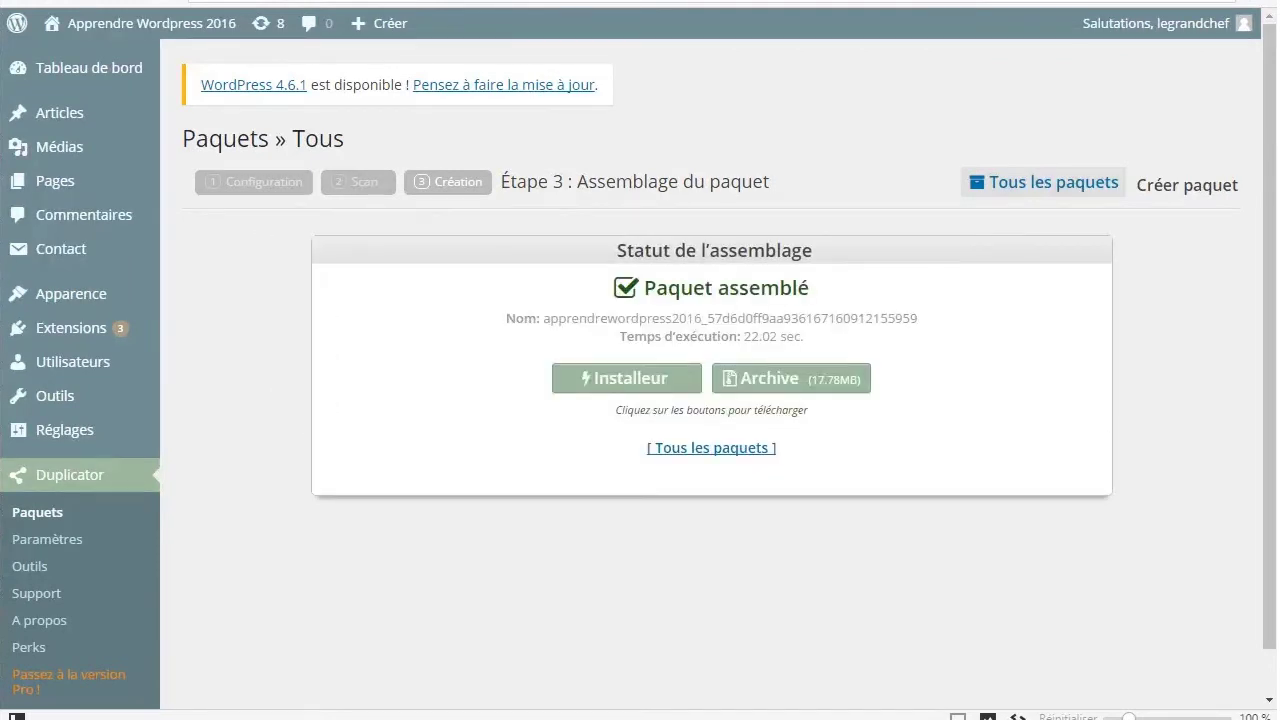
# Save installer.php and the package archive zip to the downloads folder
pyautogui.click(634, 388)
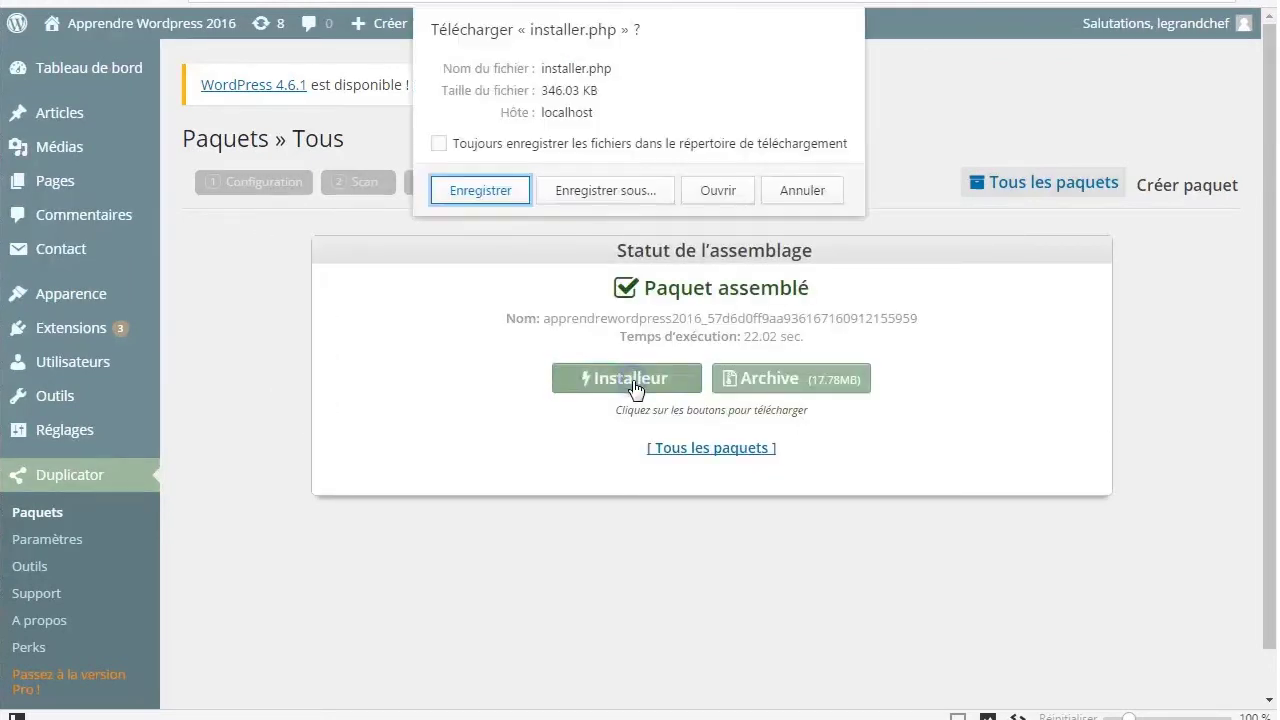
pyautogui.click(481, 190)
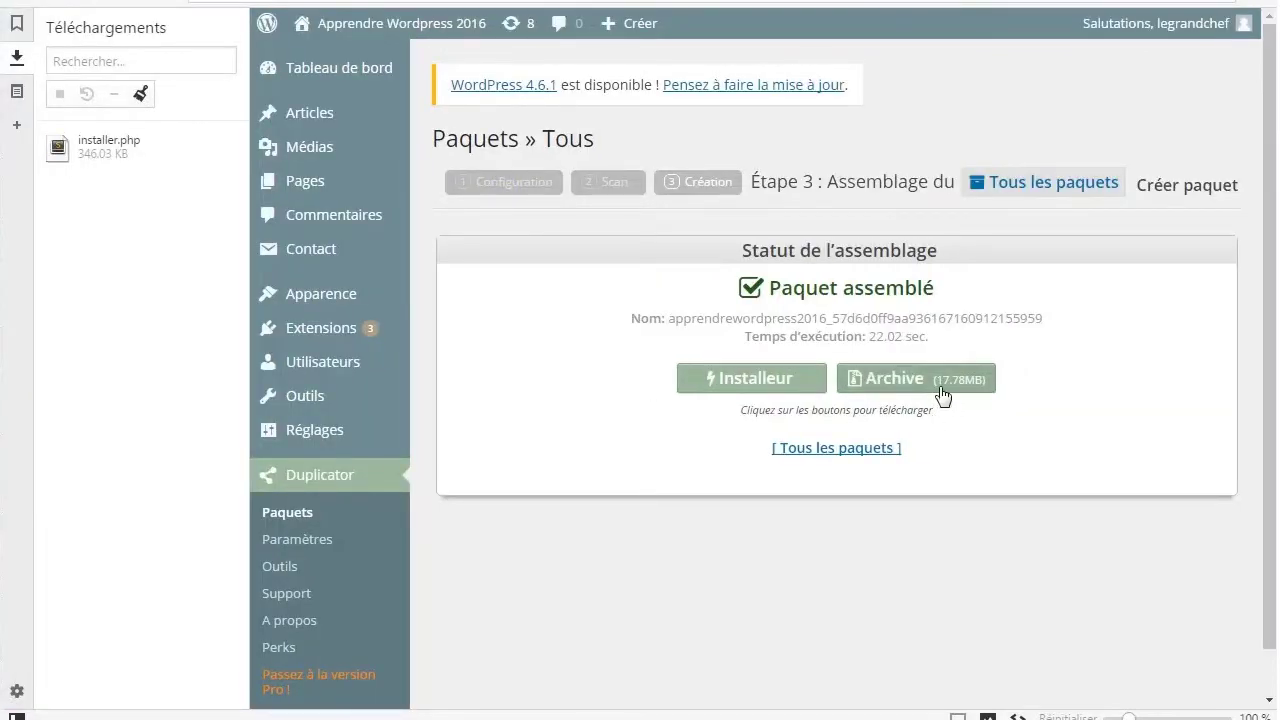
pyautogui.click(943, 389)
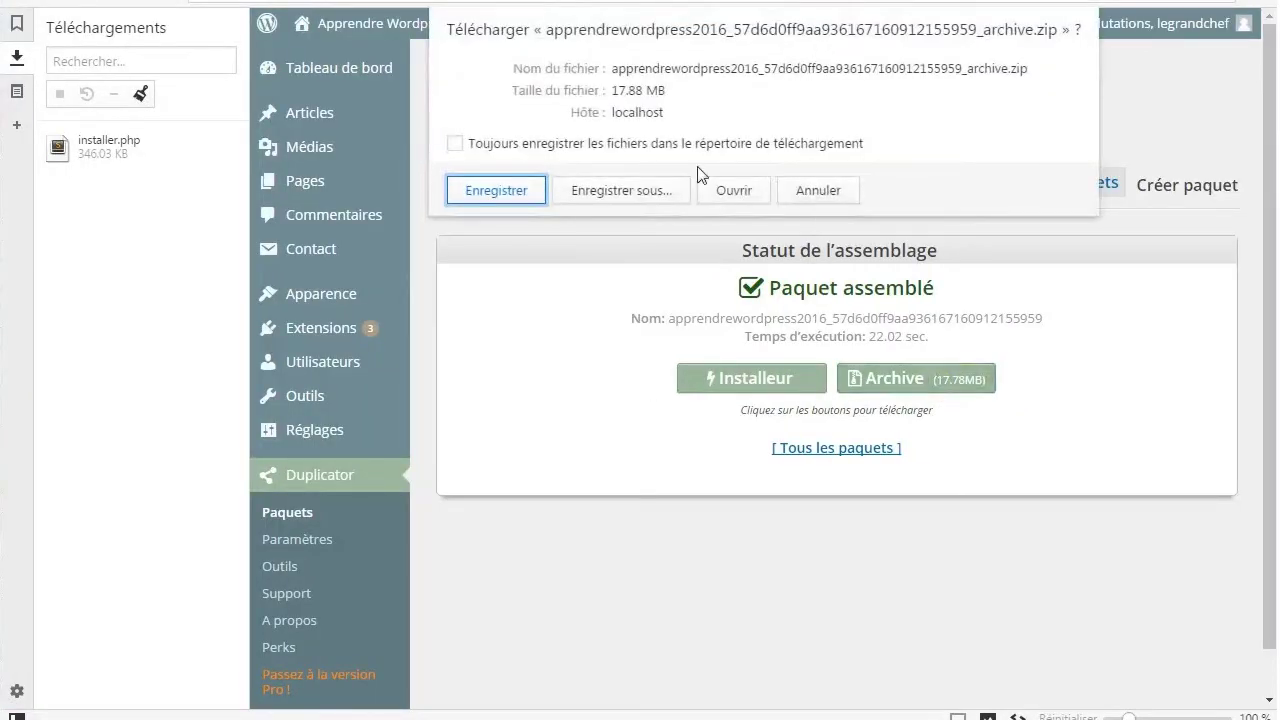
pyautogui.click(520, 184)
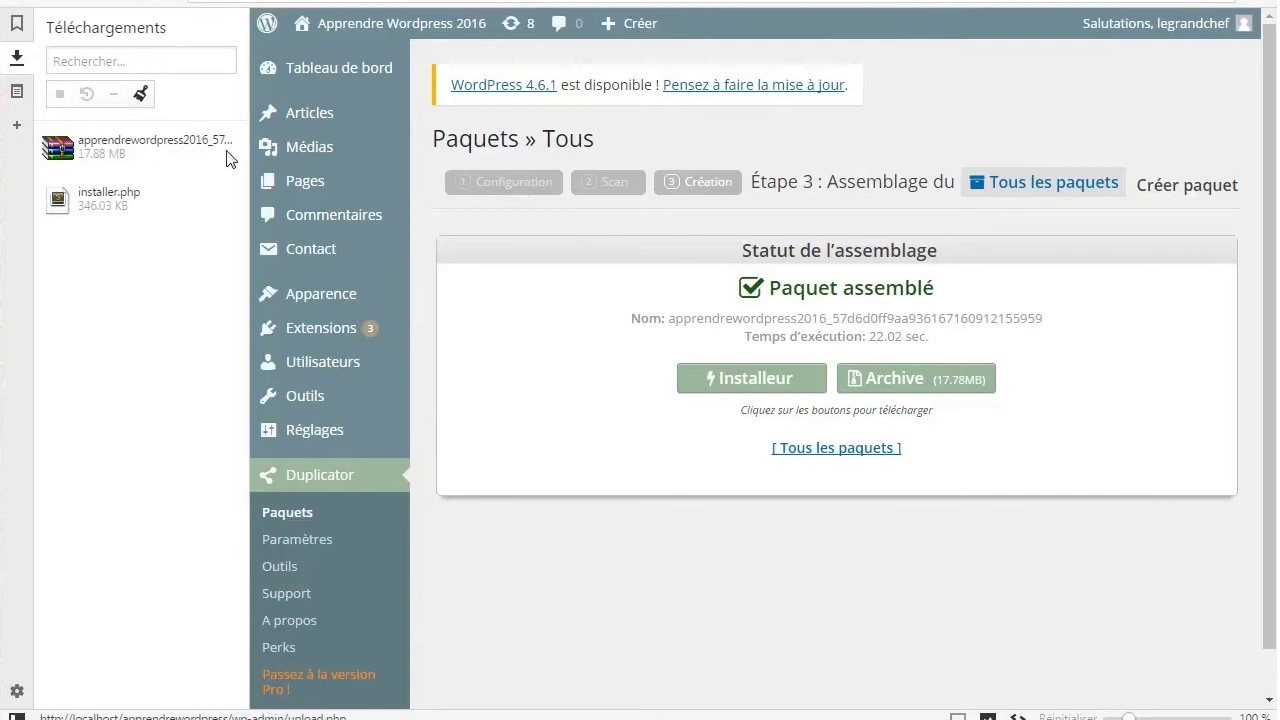
pyautogui.click(16, 716)
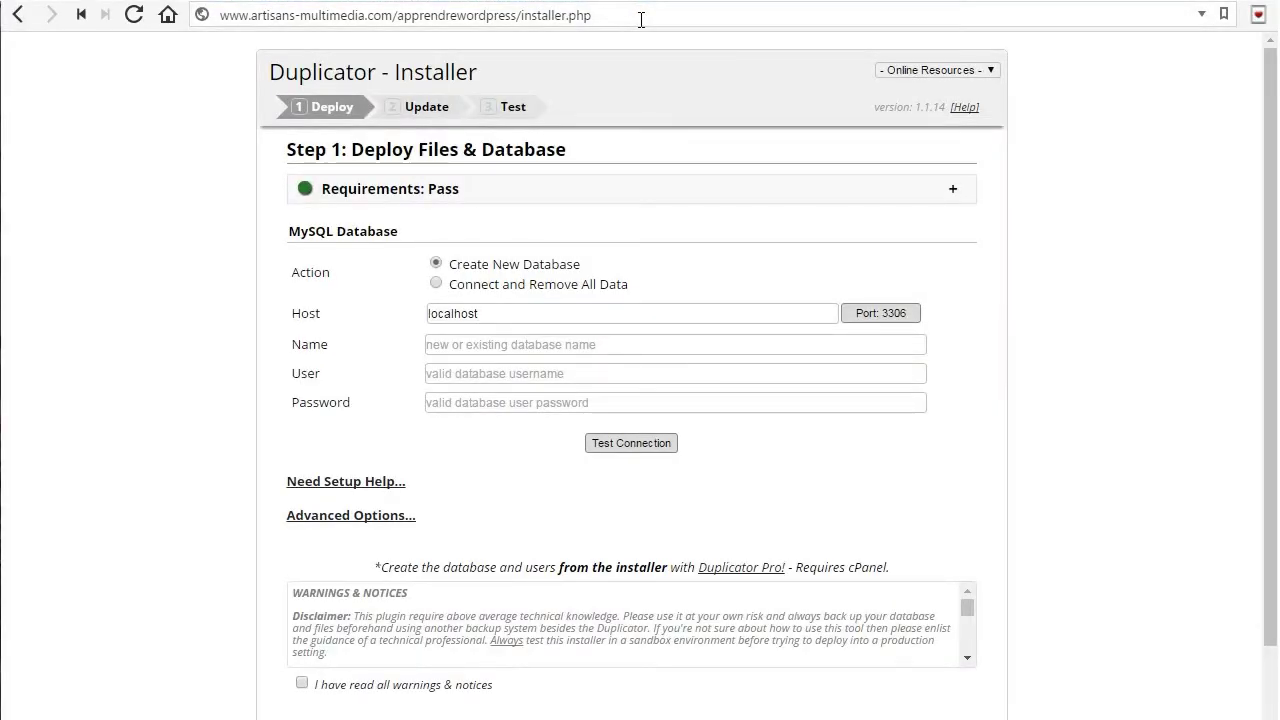
# Choose Connect and Remove All Data, enter database wp_apprendrewordpress with user root, and test the connection
pyautogui.click(564, 312)
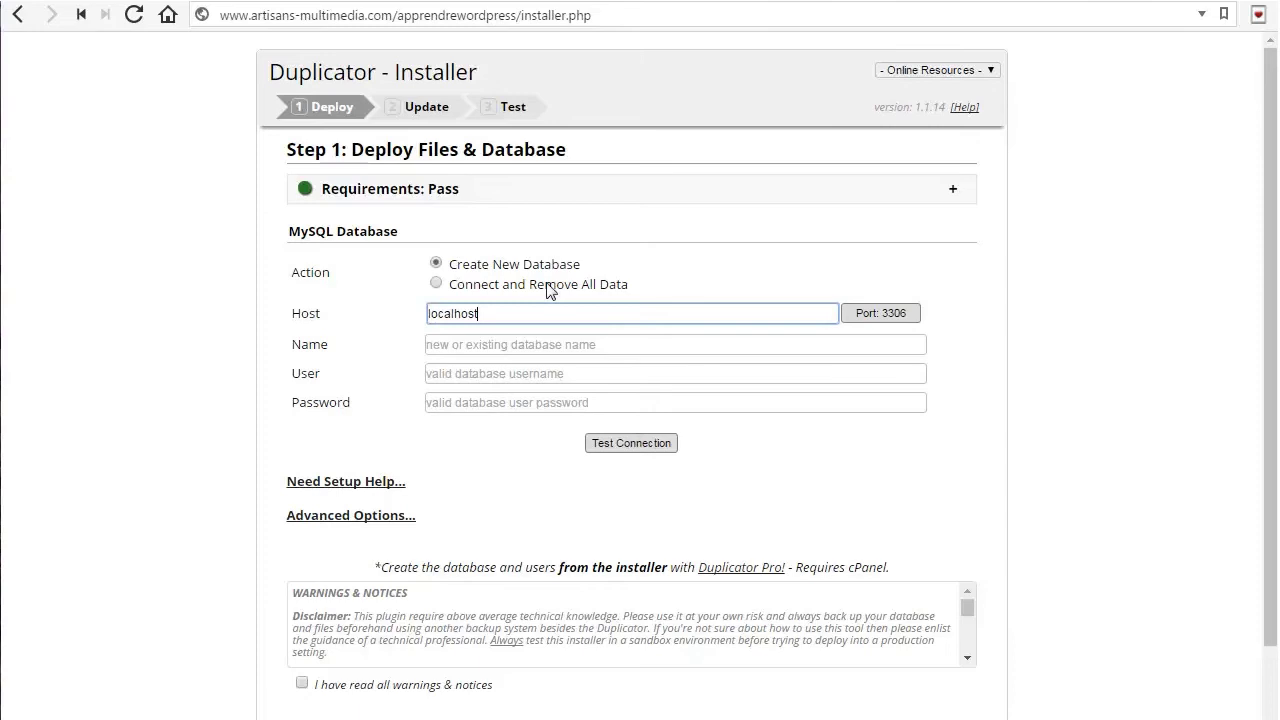
pyautogui.click(549, 288)
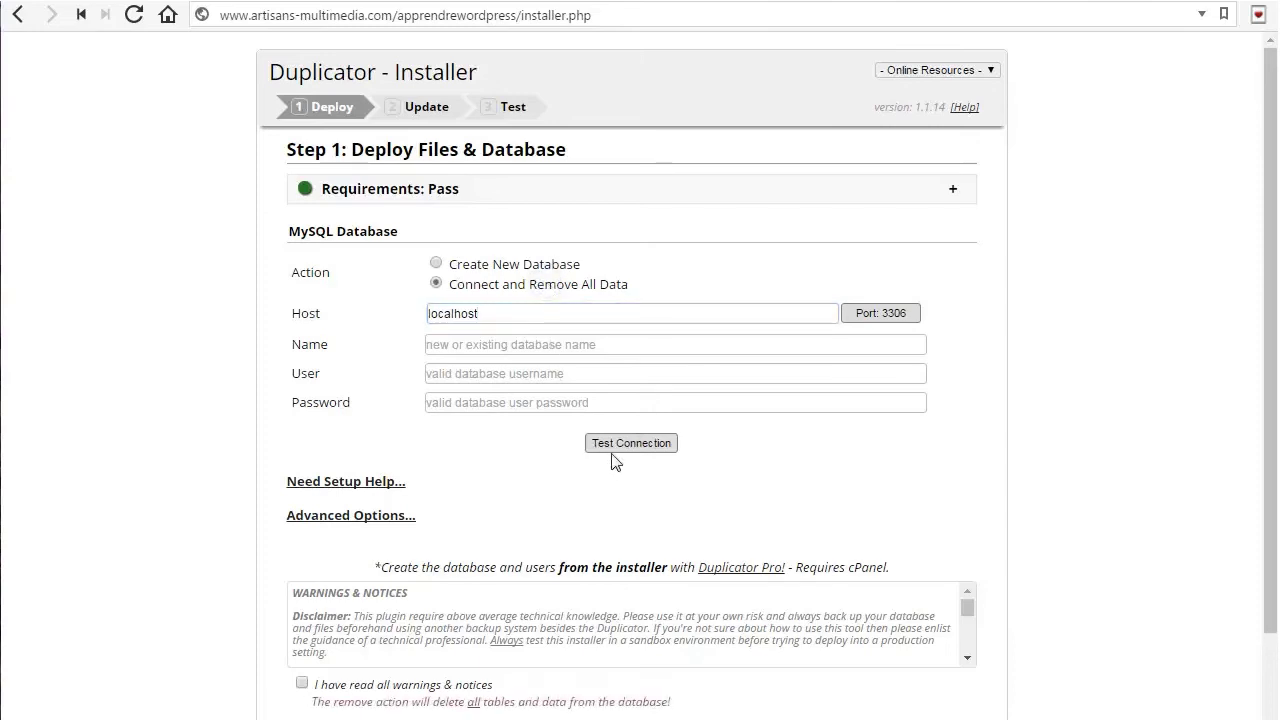
pyautogui.click(612, 346)
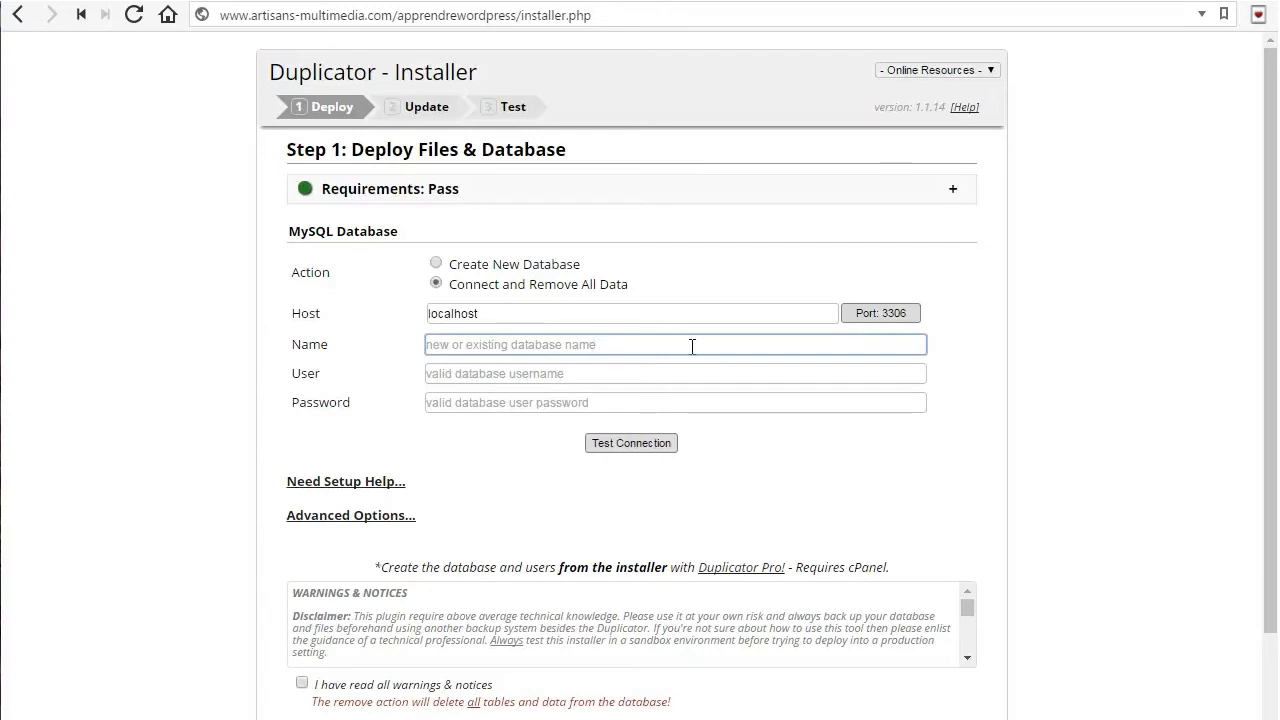
pyautogui.write('wp_appren')
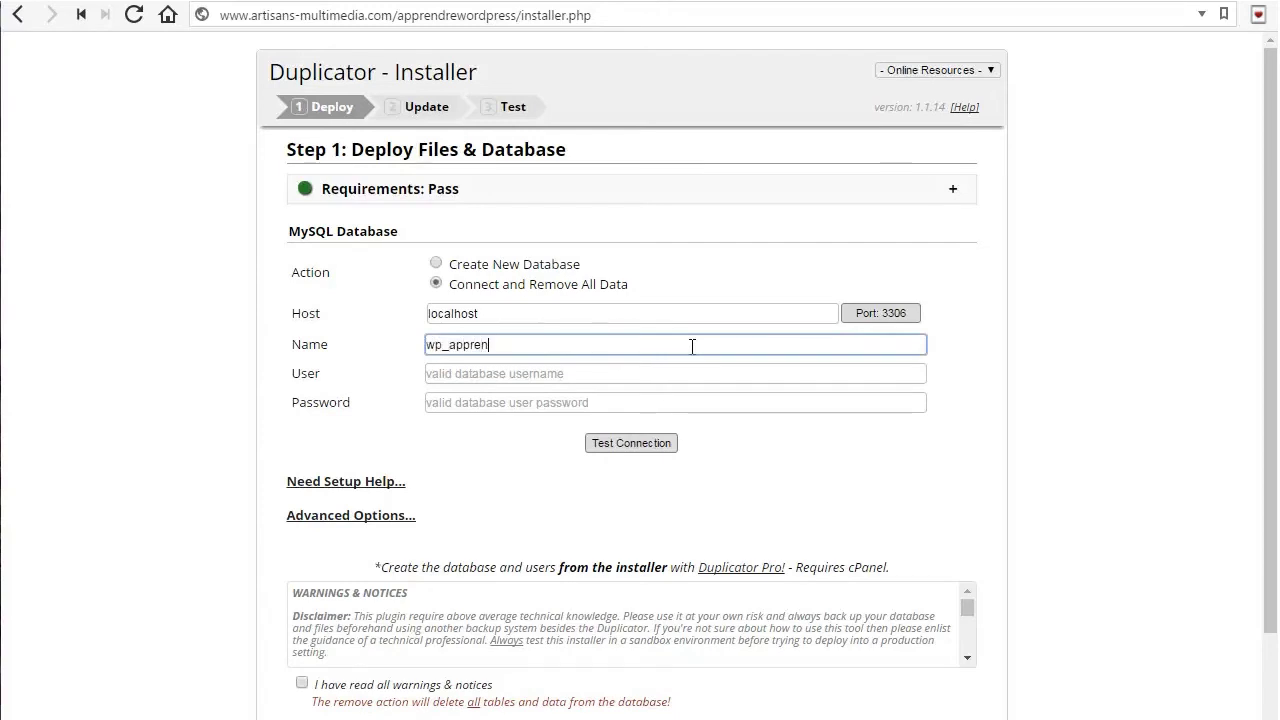
pyautogui.write('drewordpress')
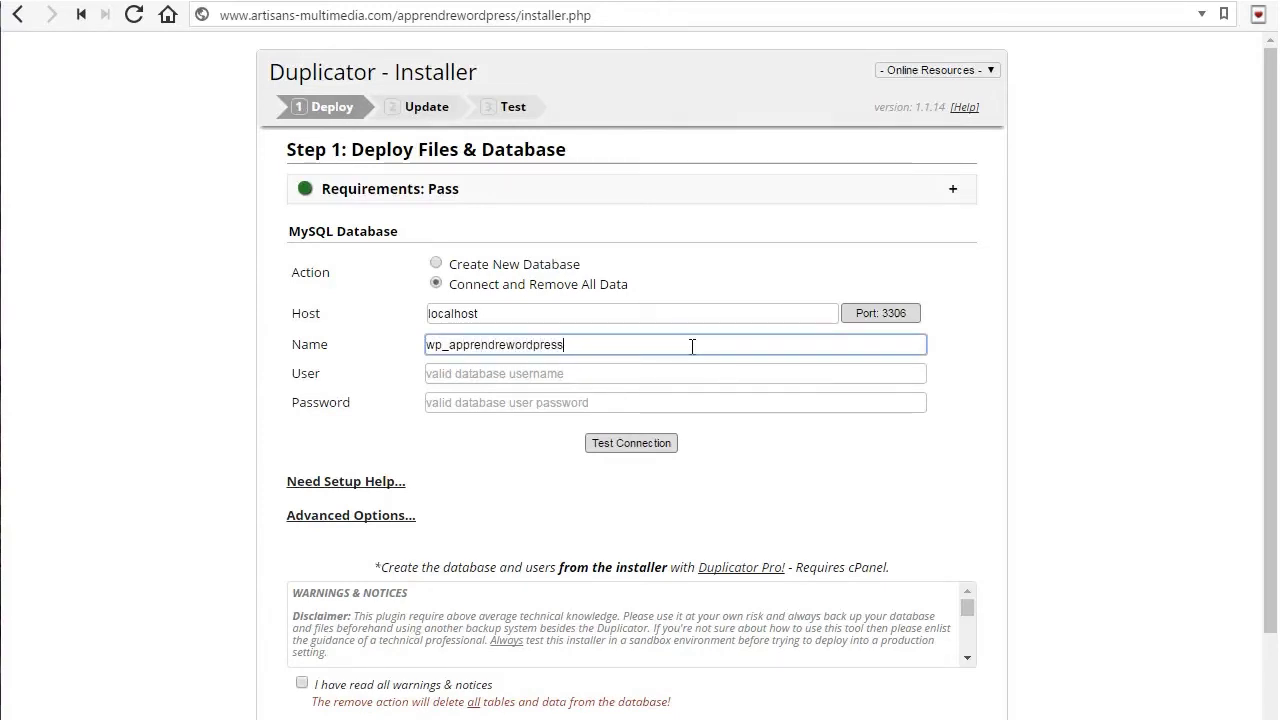
pyautogui.press('Tab')
pyautogui.write('root')
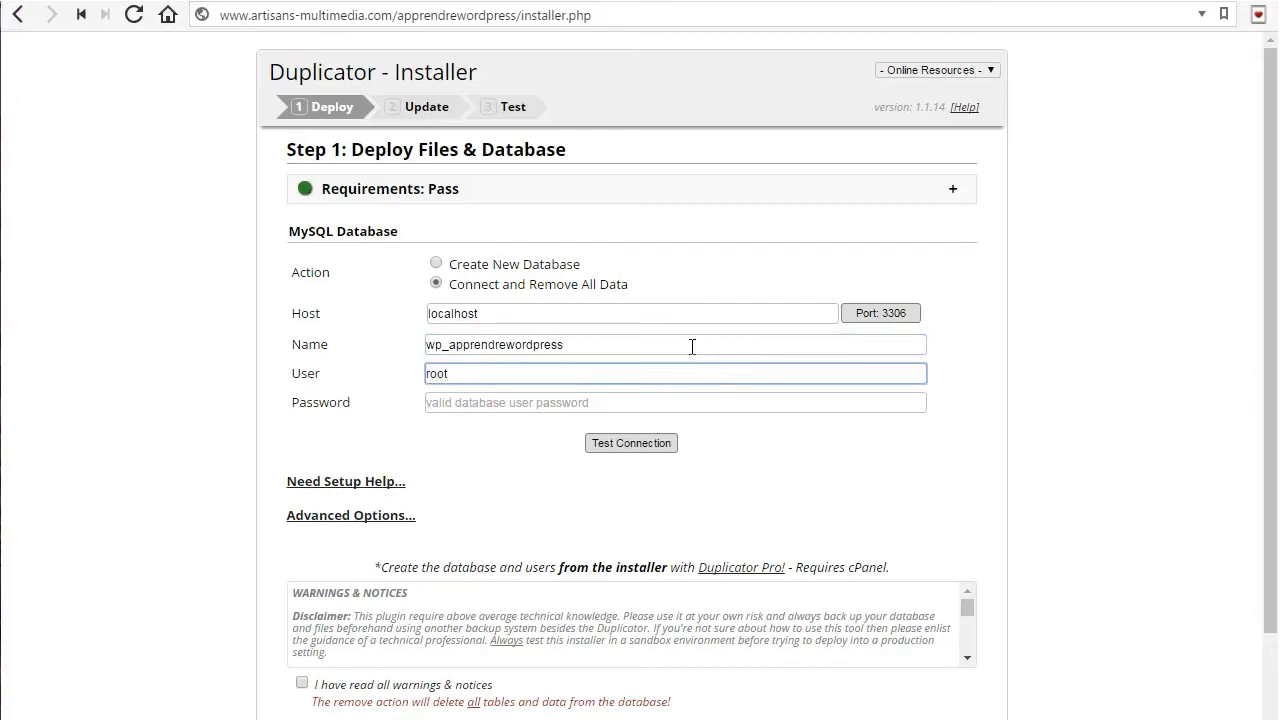
pyautogui.press('Tab')
pyautogui.click(660, 443)
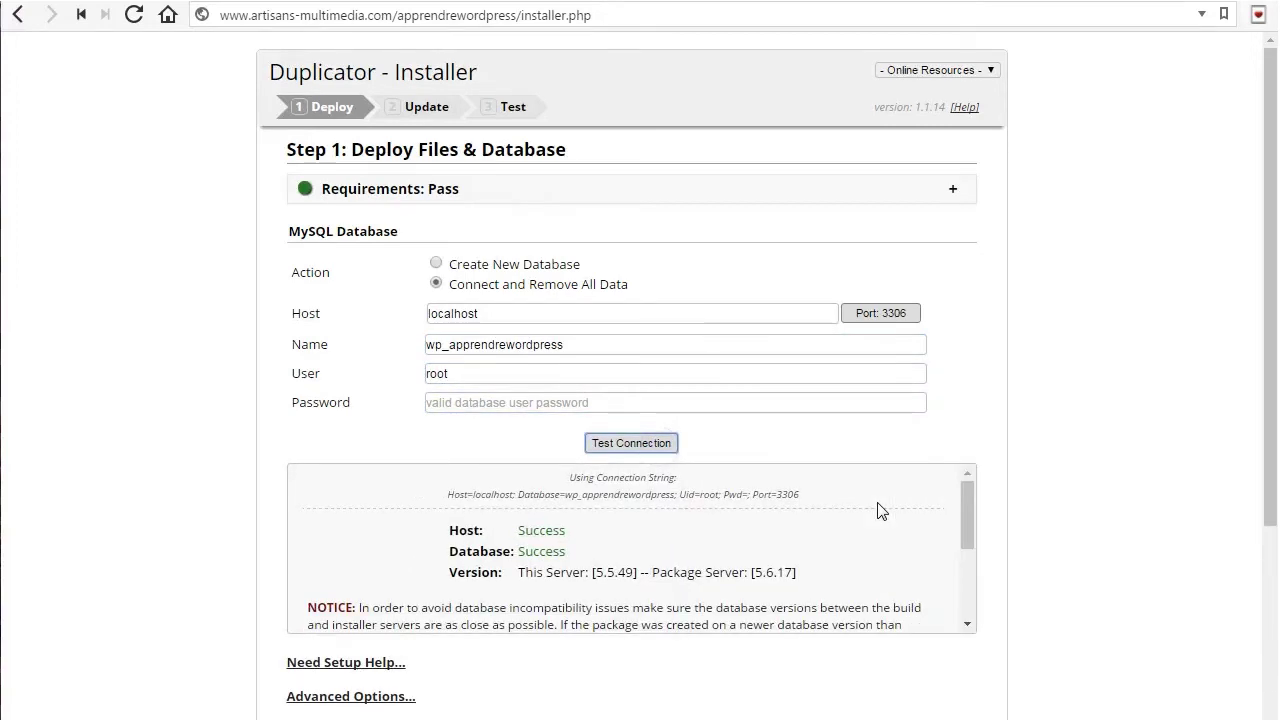
# Expand Advanced Options, tick 'I have read all warnings', and run the deployment
pyautogui.scroll(-3, 800, 515)
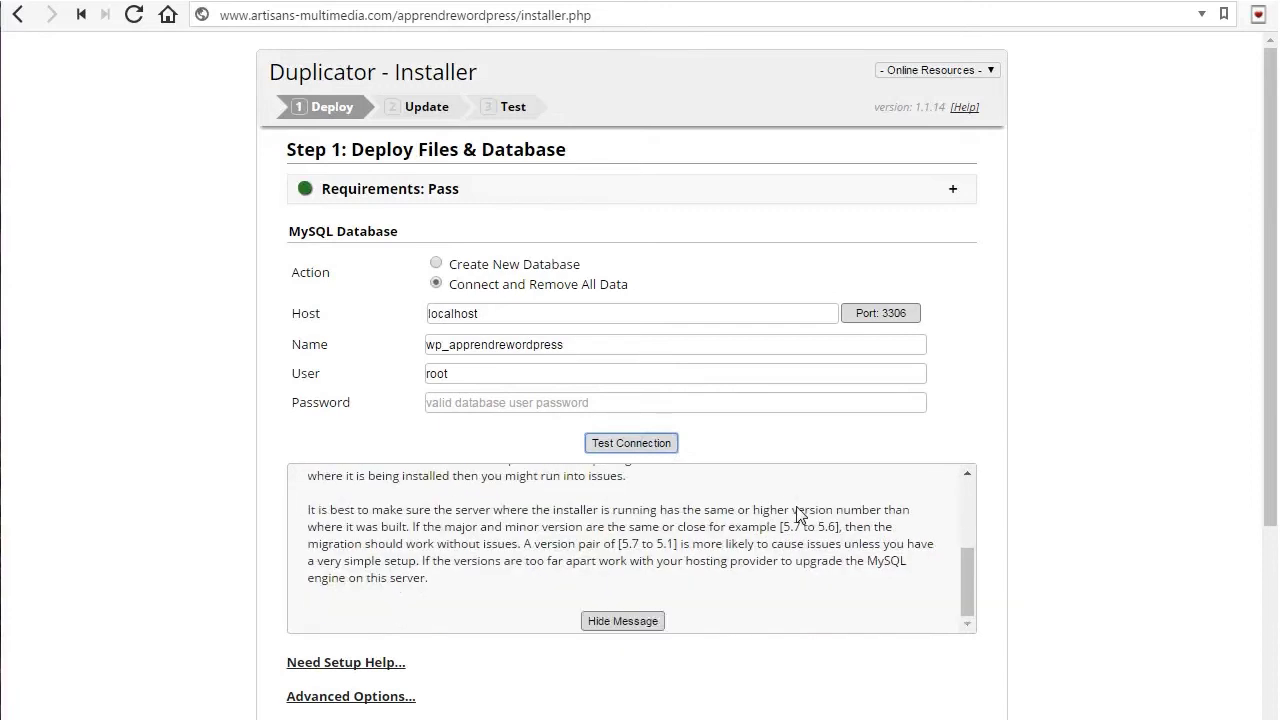
pyautogui.click(617, 622)
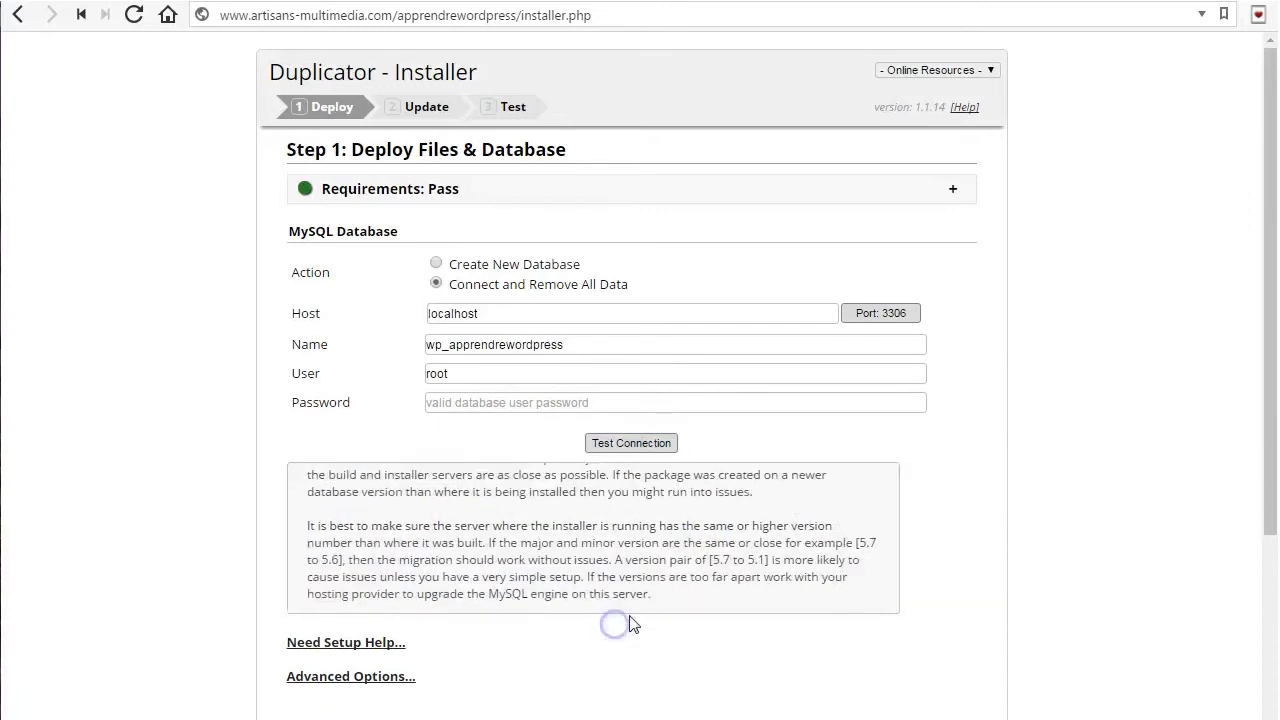
pyautogui.scroll(-1, 671, 523)
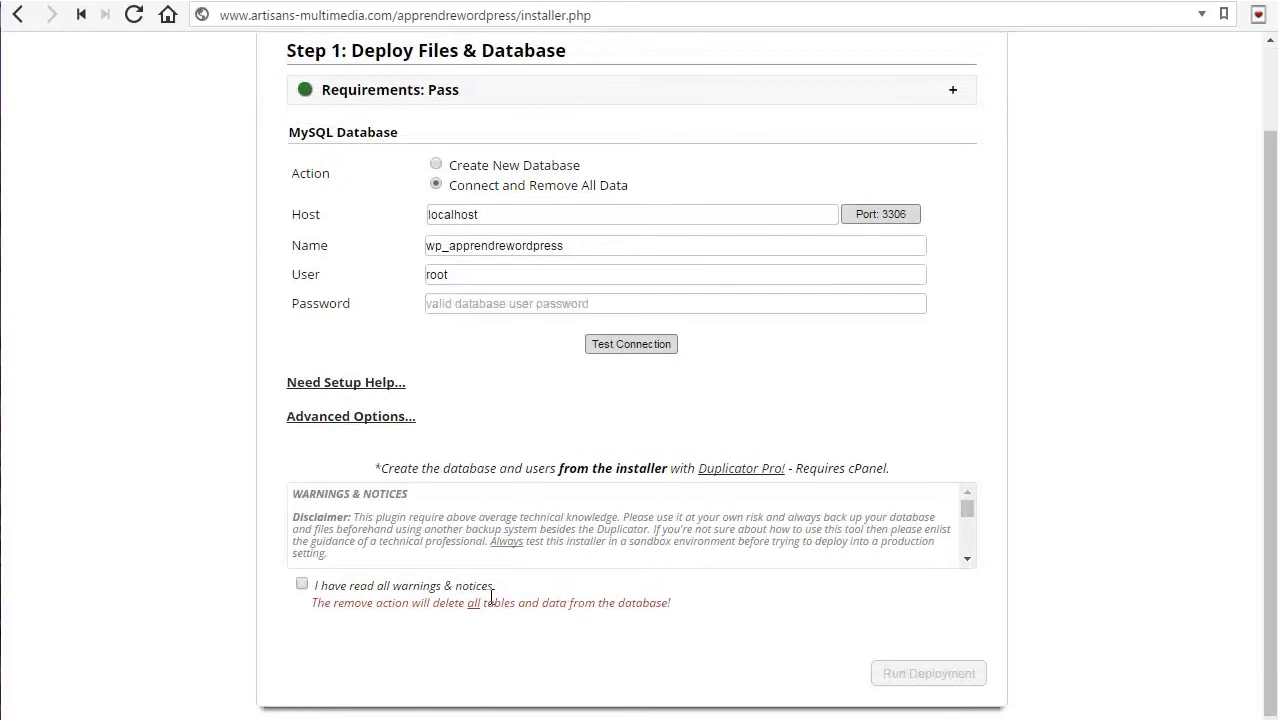
pyautogui.click(395, 418)
pyautogui.scroll(-1, 646, 455)
pyautogui.scroll(-1, 646, 455)
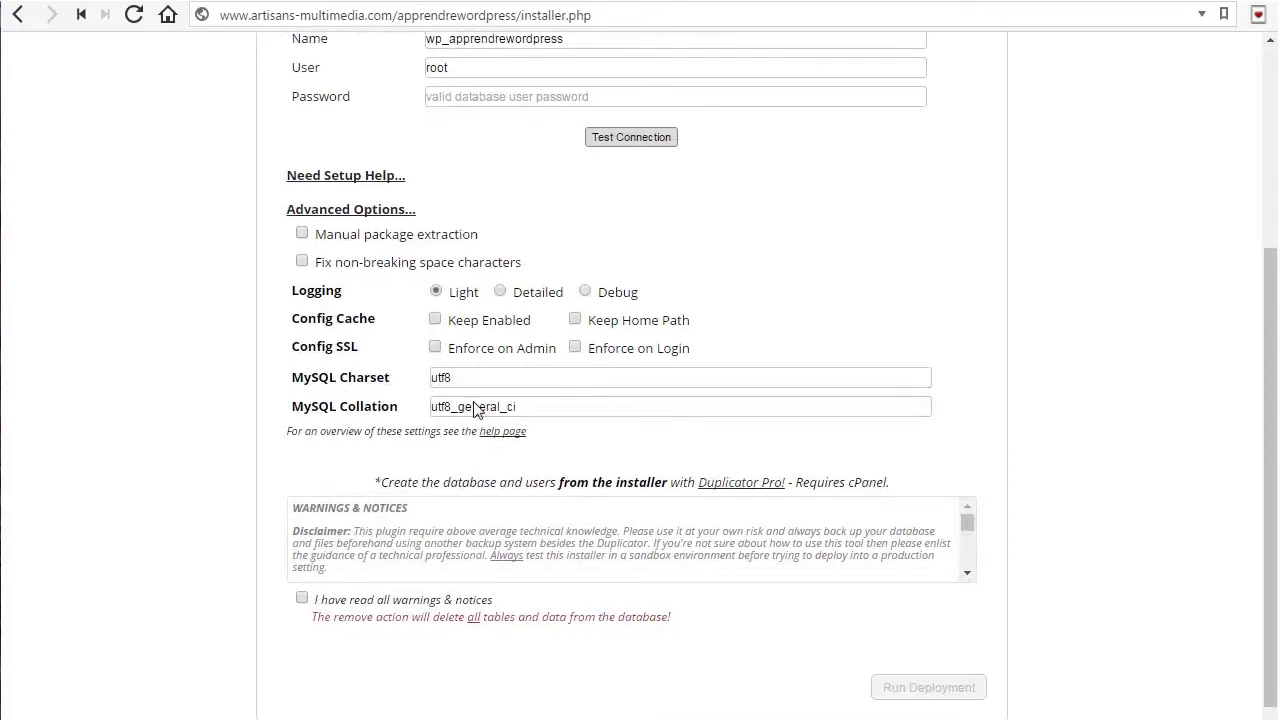
pyautogui.scroll(-1, 476, 430)
pyautogui.click(440, 590)
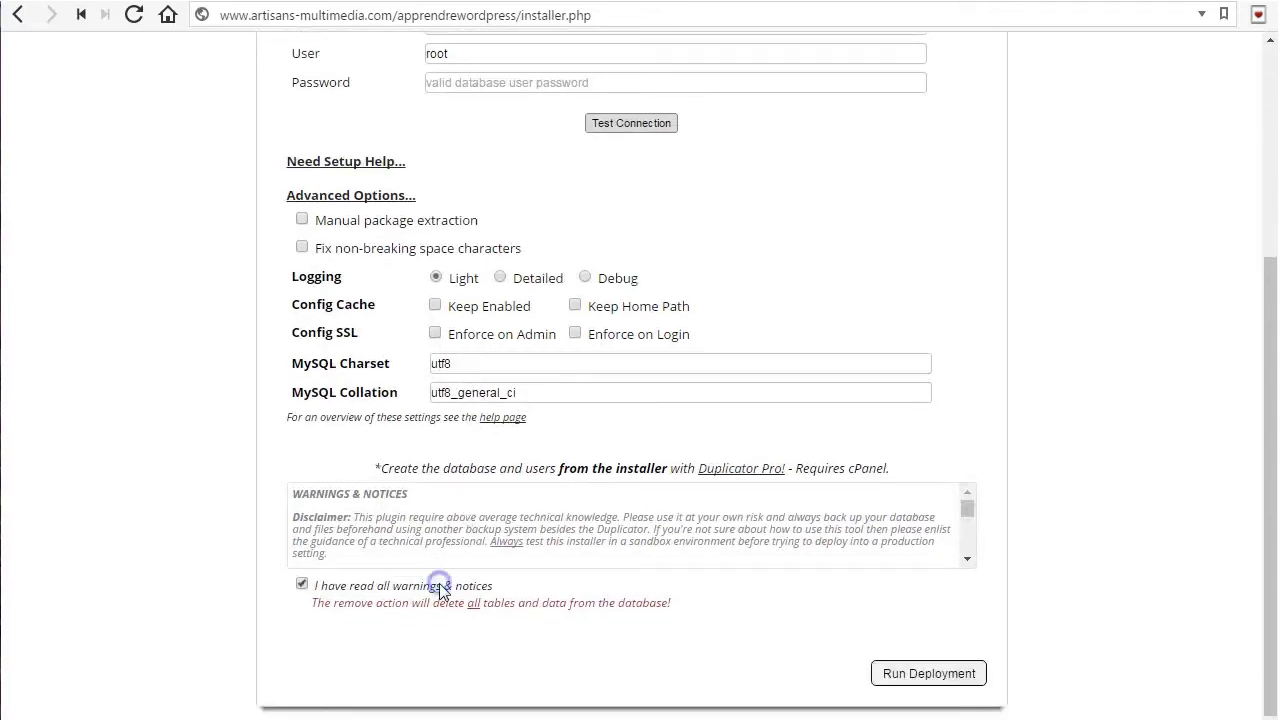
pyautogui.click(929, 673)
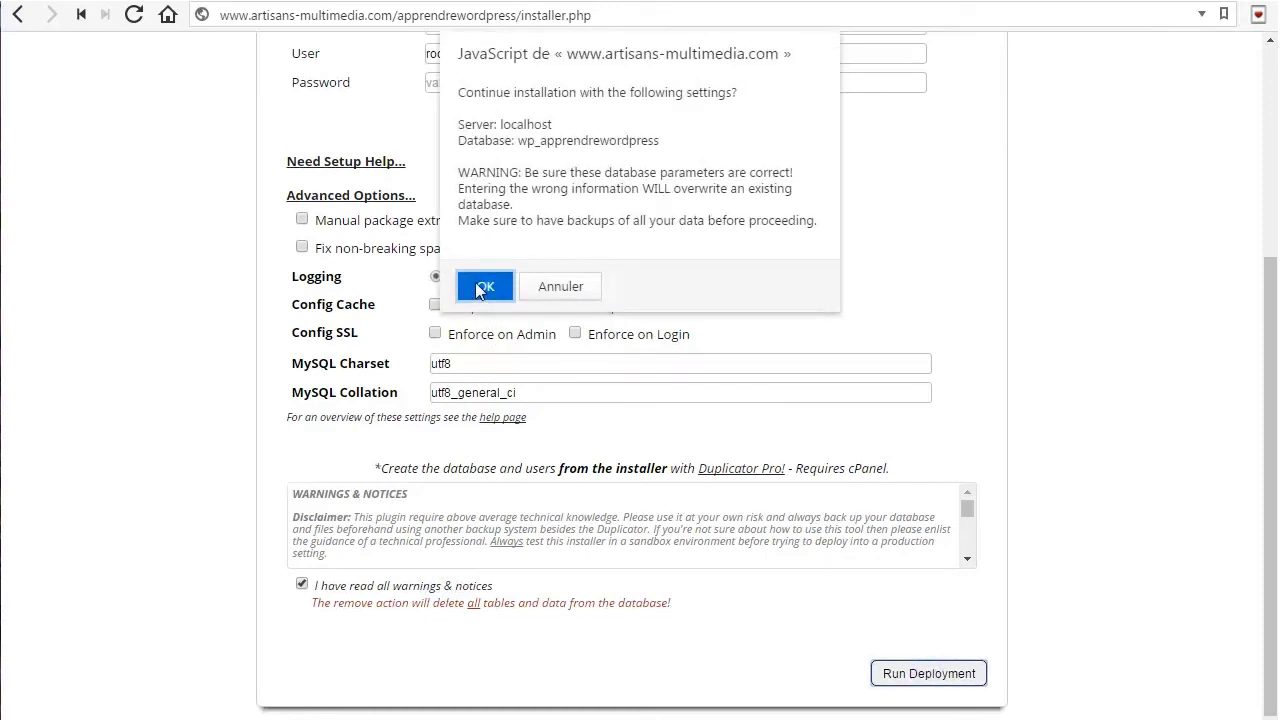
# Confirm deployment to wp_apprendrewordpress on localhost, review Step 2 advanced options, and run the update
pyautogui.click(481, 287)
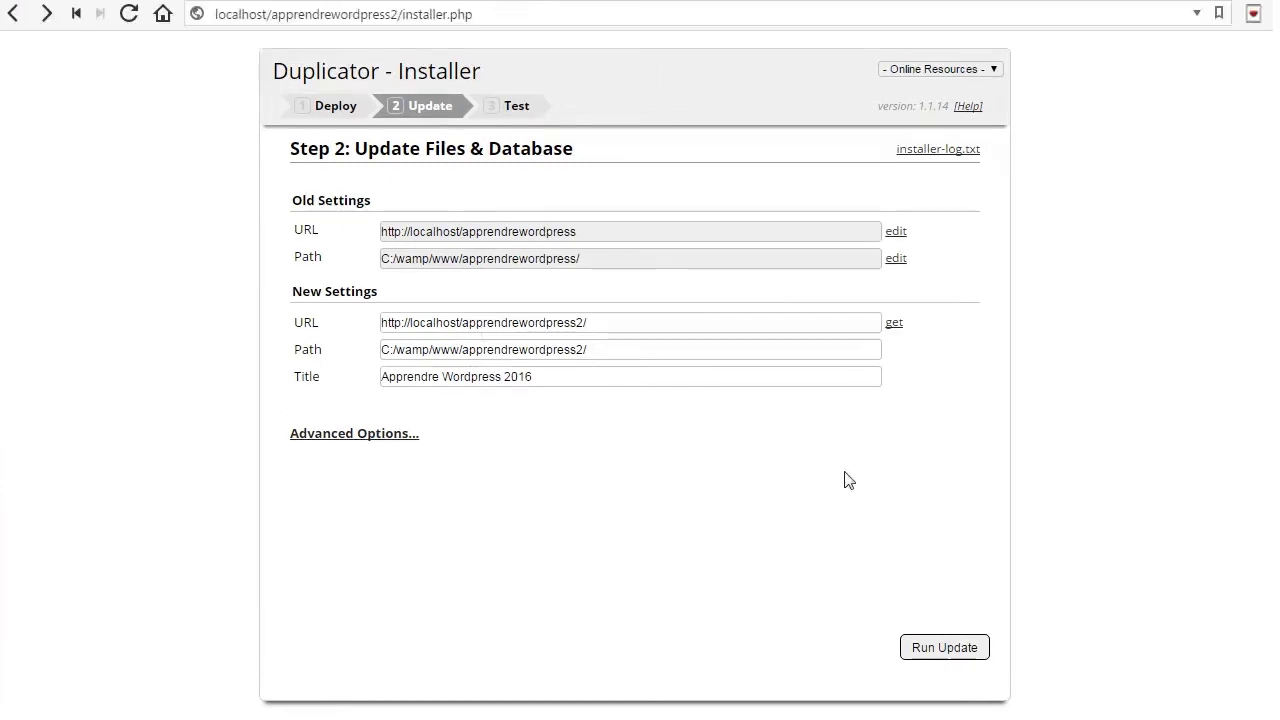
pyautogui.click(370, 432)
pyautogui.scroll(-2, 487, 523)
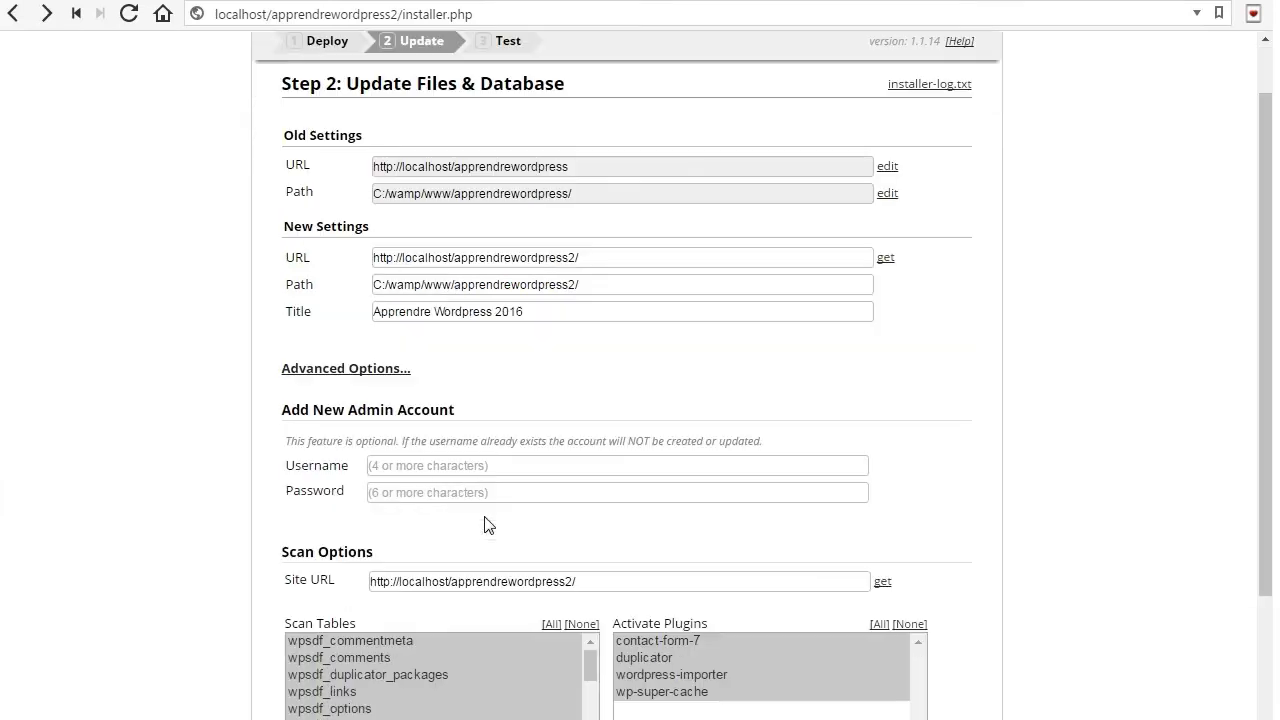
pyautogui.scroll(-3, 518, 508)
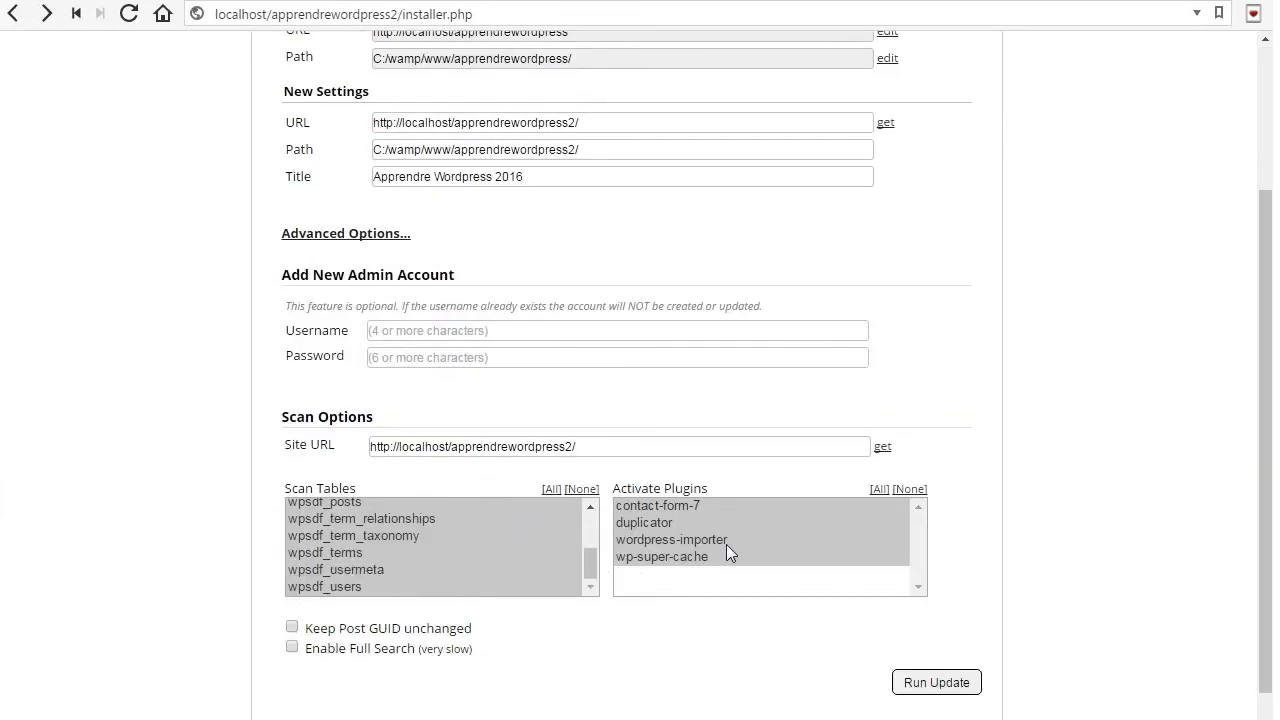
pyautogui.scroll(-1, 760, 580)
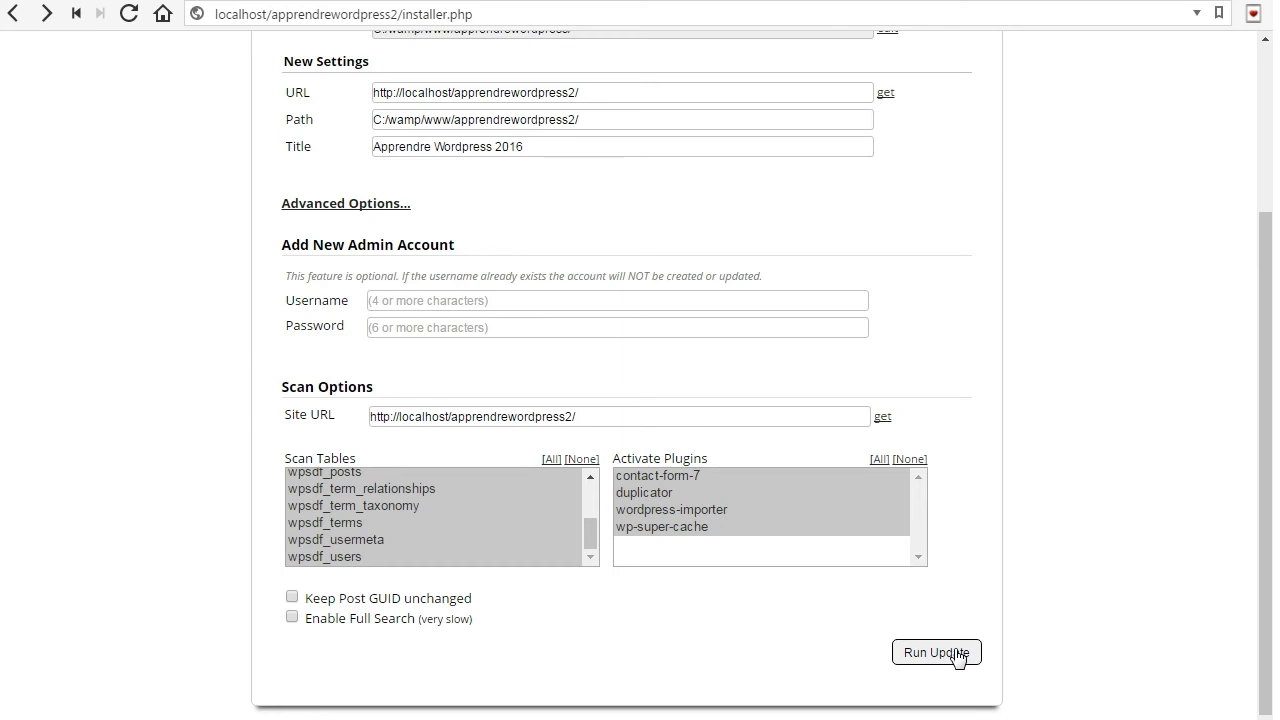
pyautogui.click(957, 655)
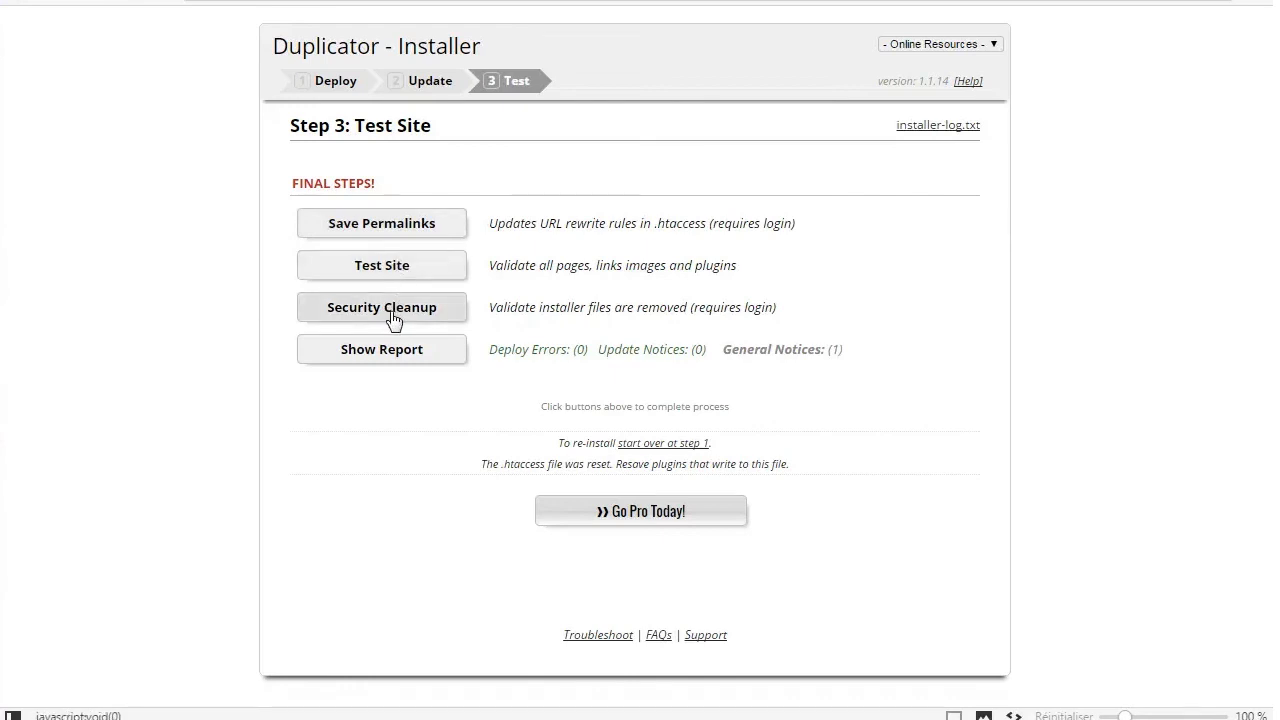
# Open the migrated Apprendre Wordpress 2016 site via Test Site and scroll through it to confirm it loads
pyautogui.click(394, 268)
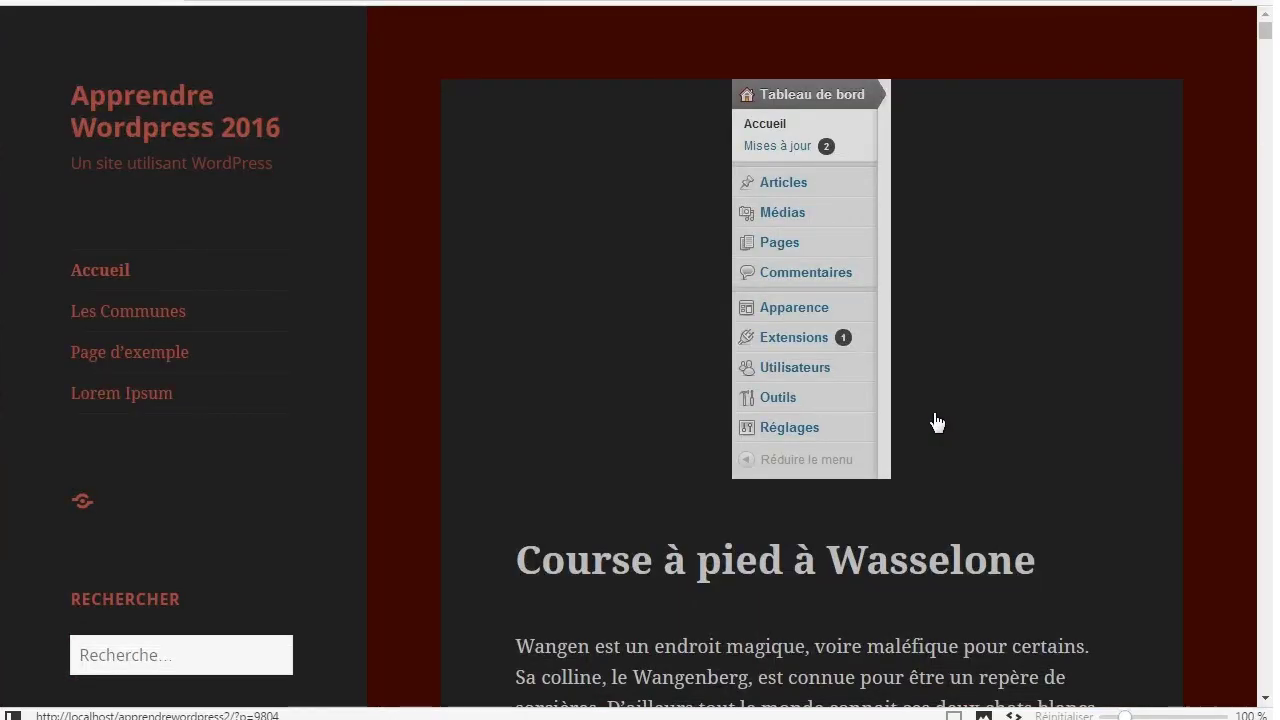
pyautogui.scroll(-1, 932, 370)
pyautogui.scroll(-5, 932, 370)
pyautogui.scroll(6, 932, 370)
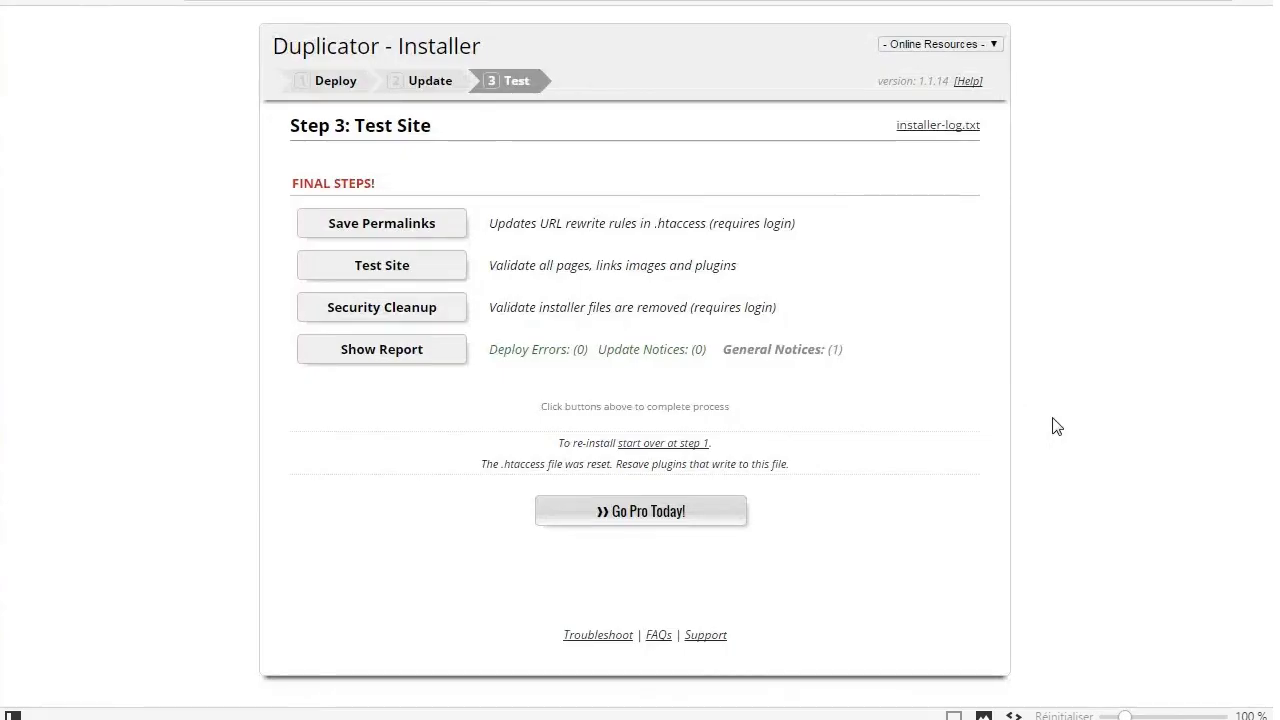
# Run Security Cleanup, accept the alert, and log in with the administrator username and password
pyautogui.click(400, 309)
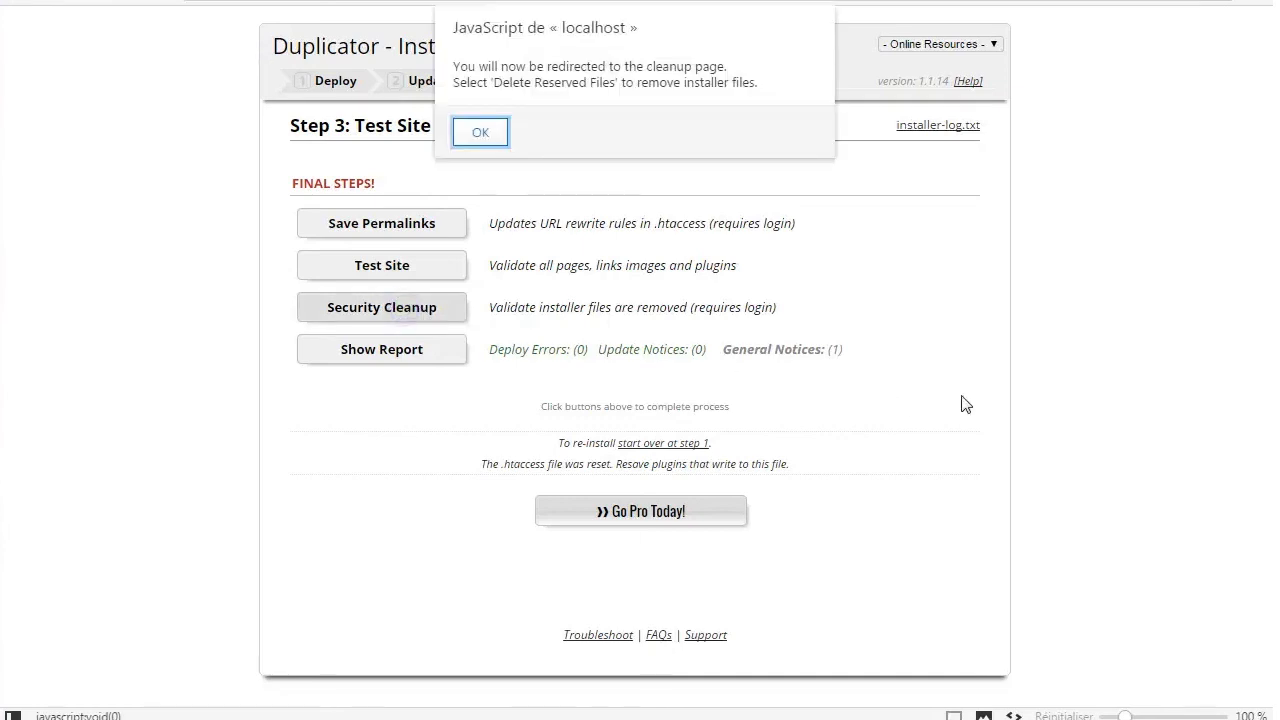
pyautogui.click(482, 134)
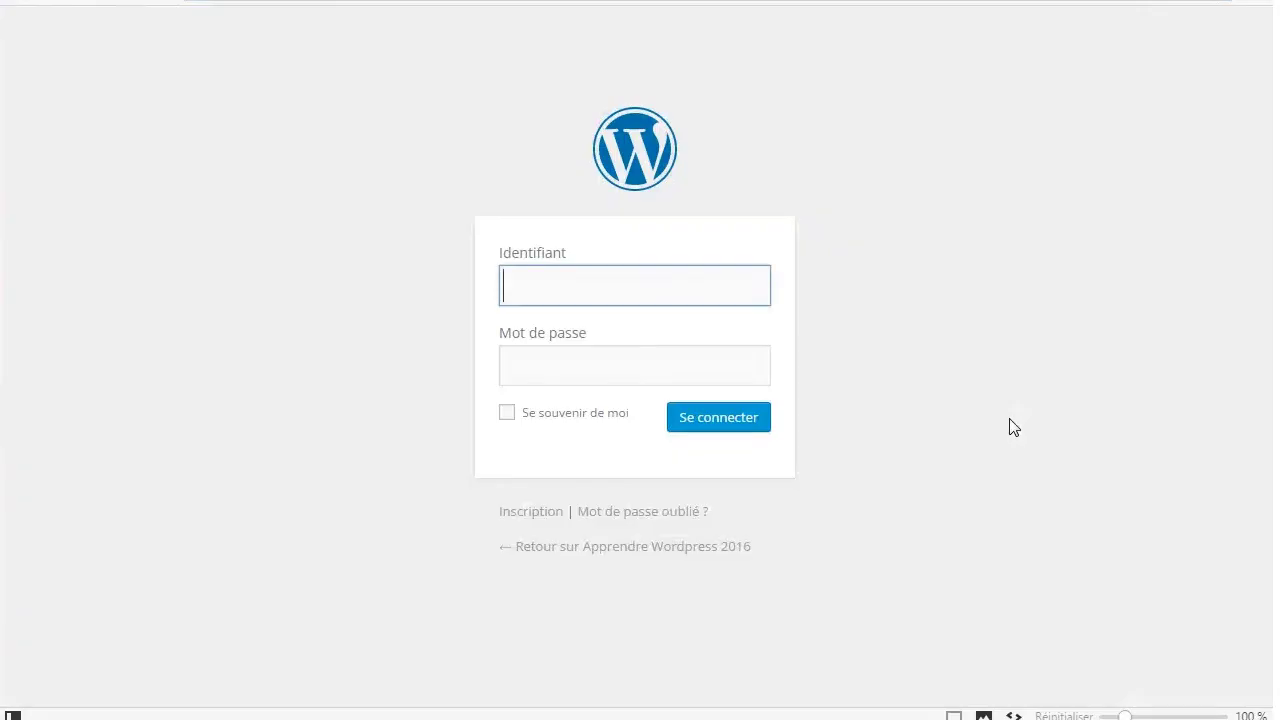
pyautogui.write('legrandchef')
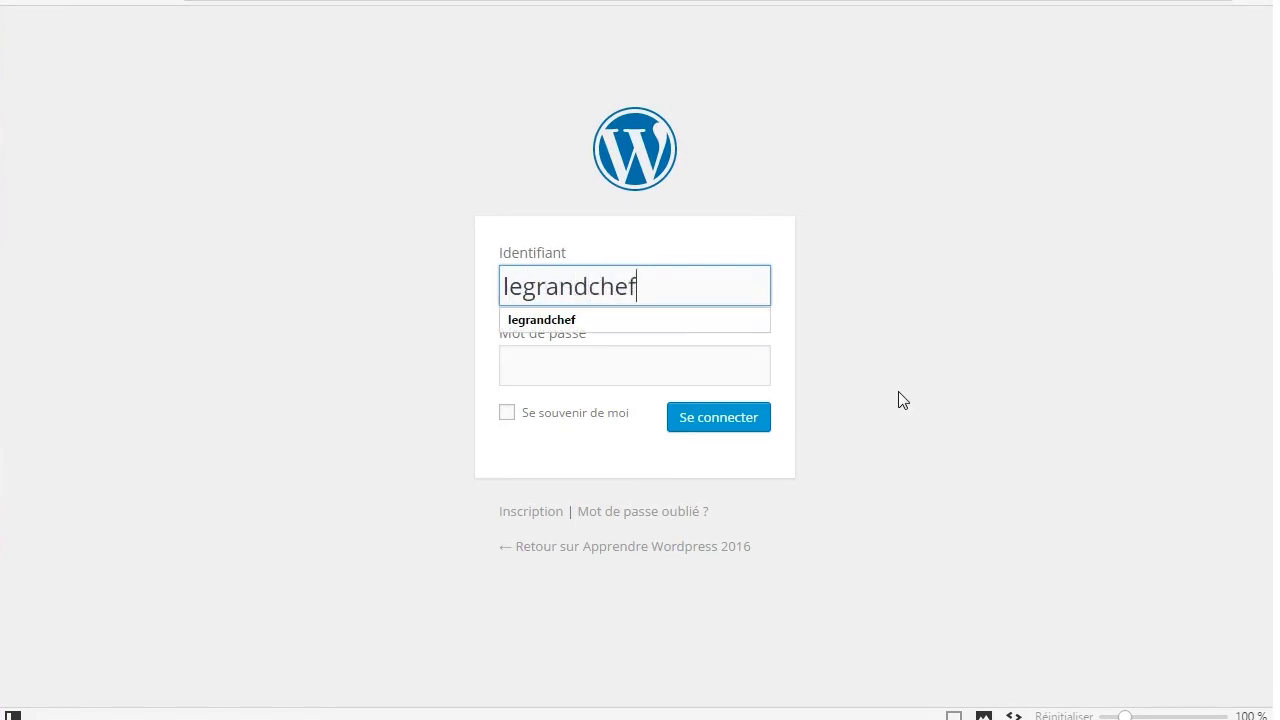
pyautogui.hotkey('ctrl', 'a')
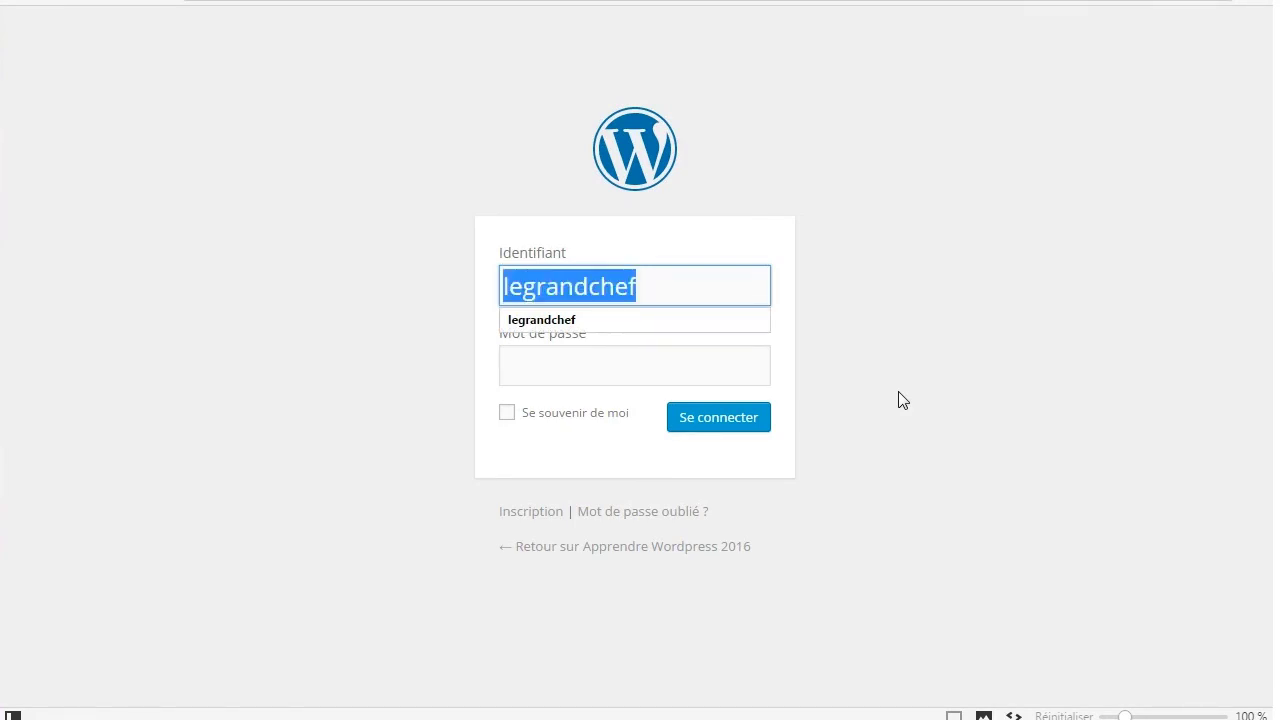
pyautogui.press('Tab')
pyautogui.write('*************')
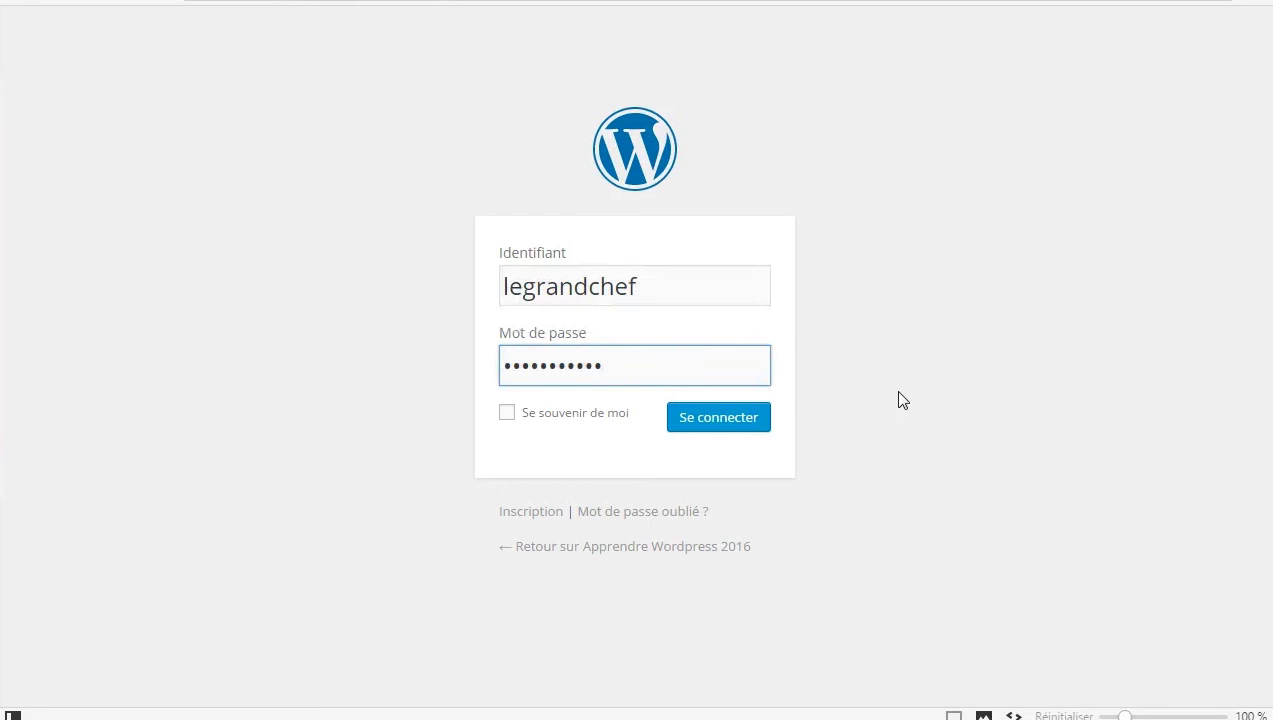
pyautogui.write('****')
pyautogui.click(740, 418)
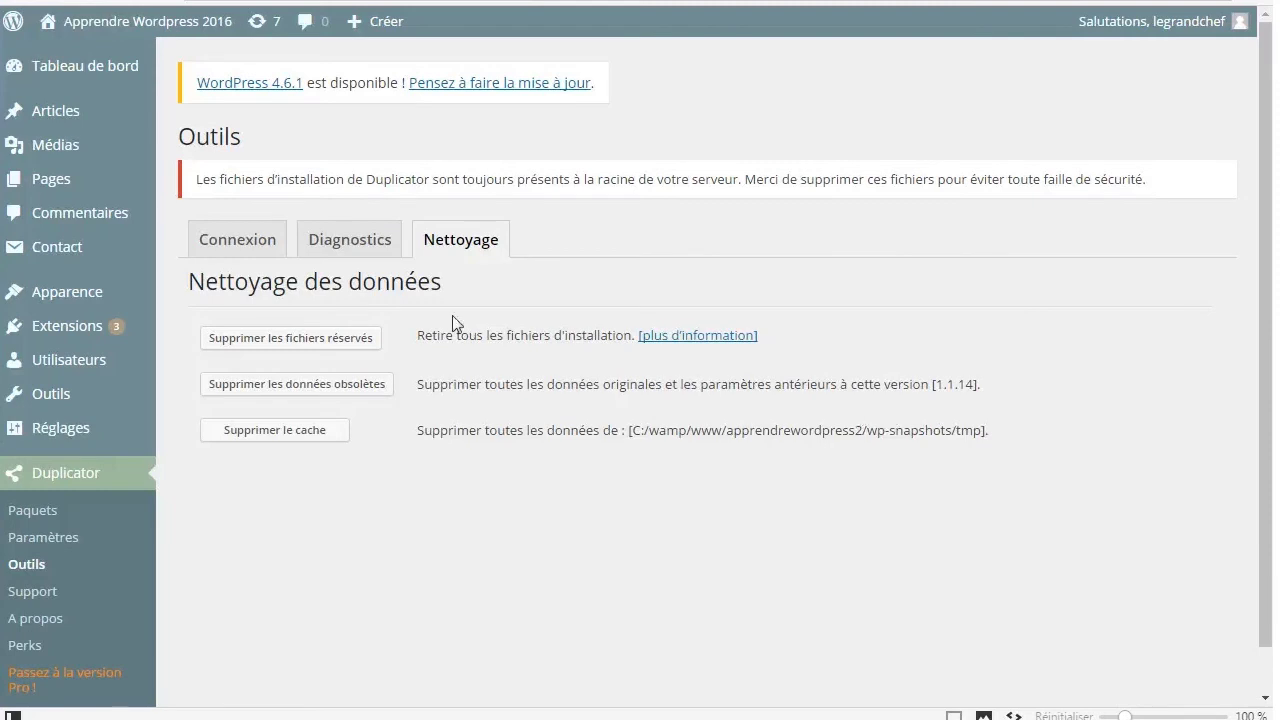
# Delete the reserved installer files, obsolete original data and Duplicator cache, then return to the dashboard
pyautogui.click(247, 340)
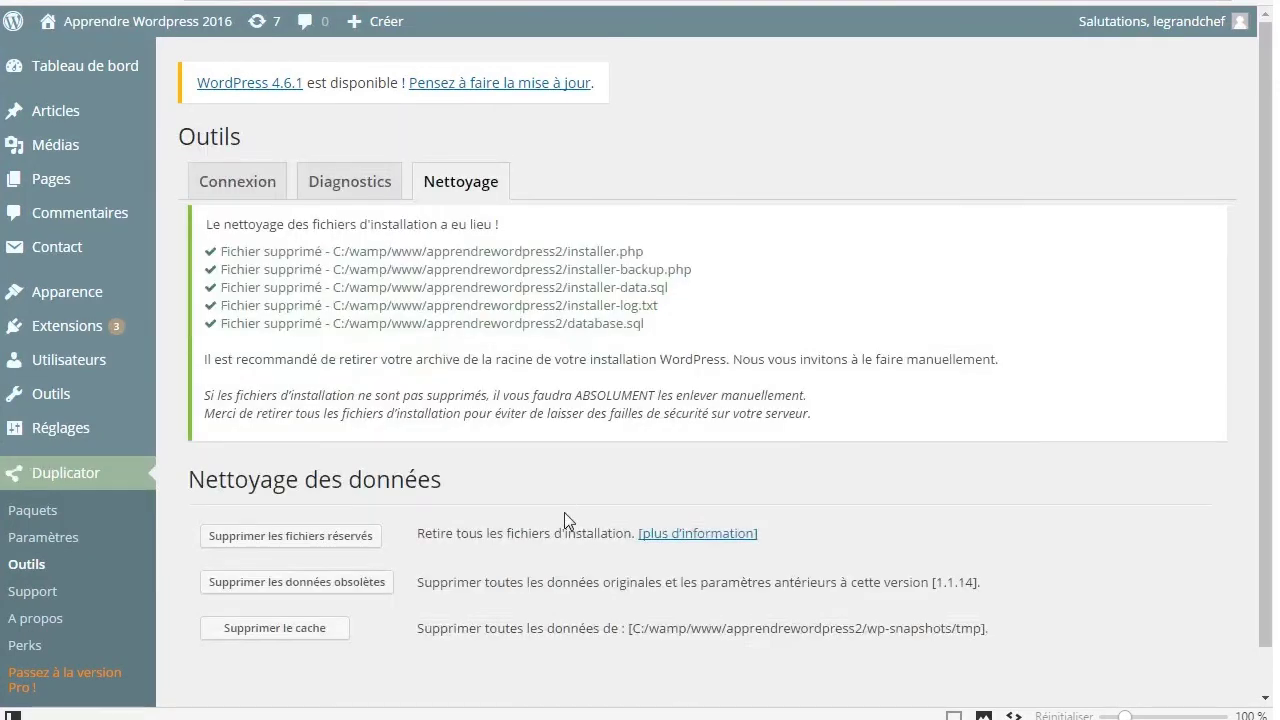
pyautogui.click(278, 582)
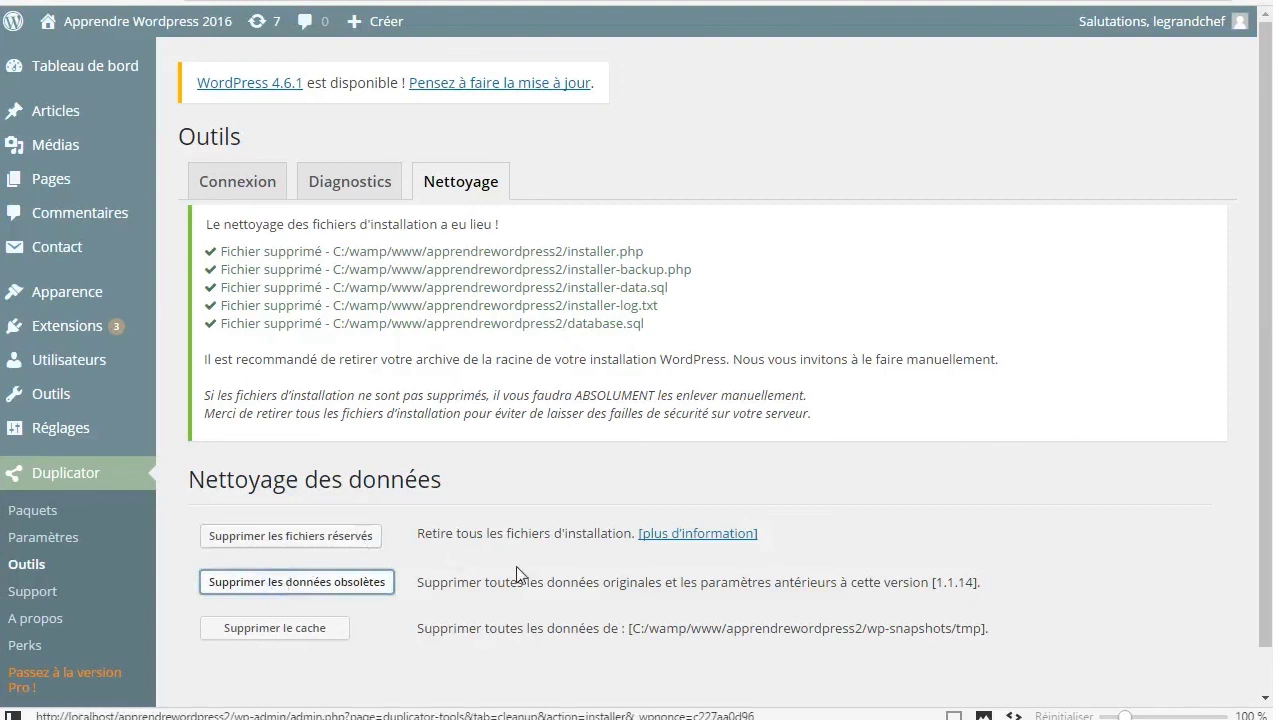
pyautogui.click(356, 581)
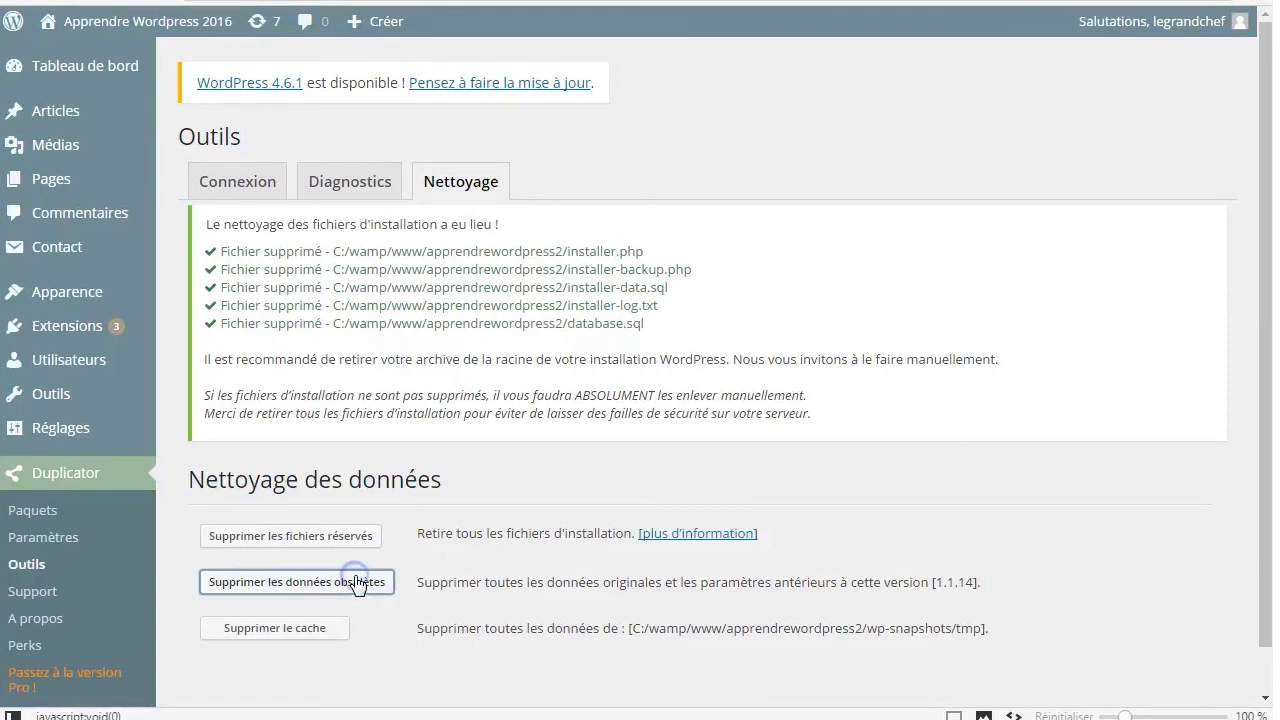
pyautogui.click(305, 640)
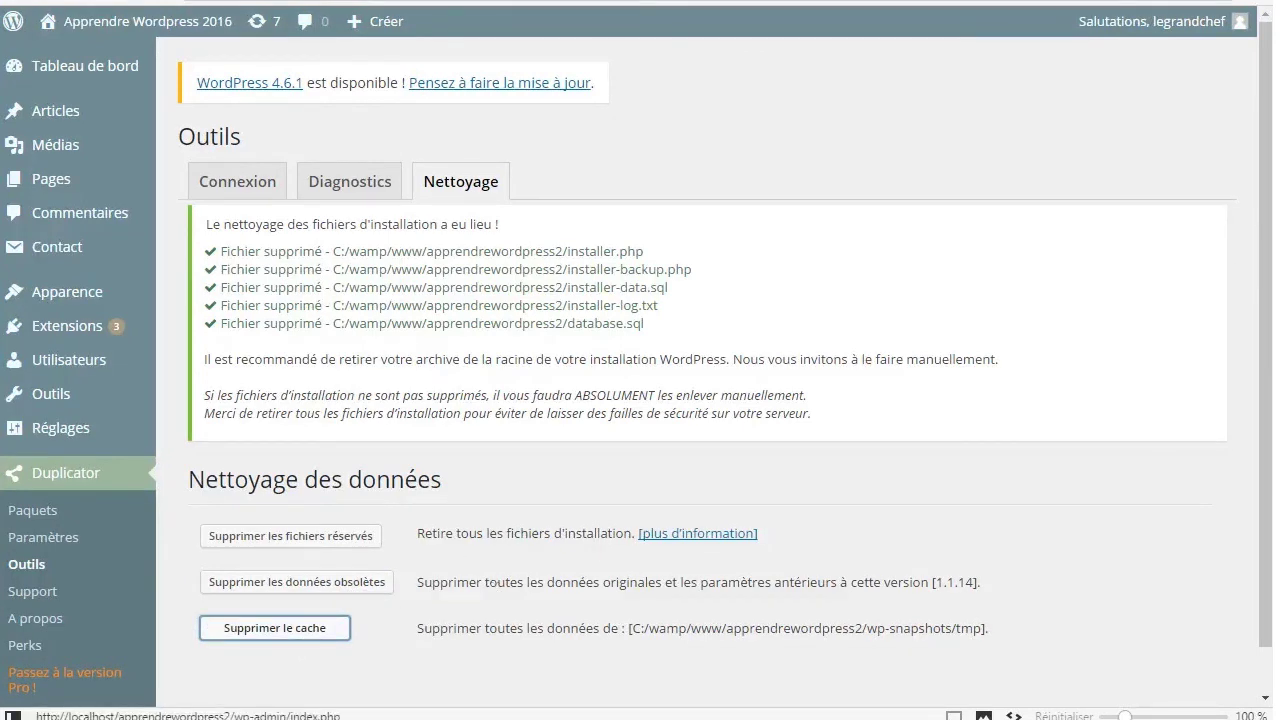
pyautogui.click(50, 68)
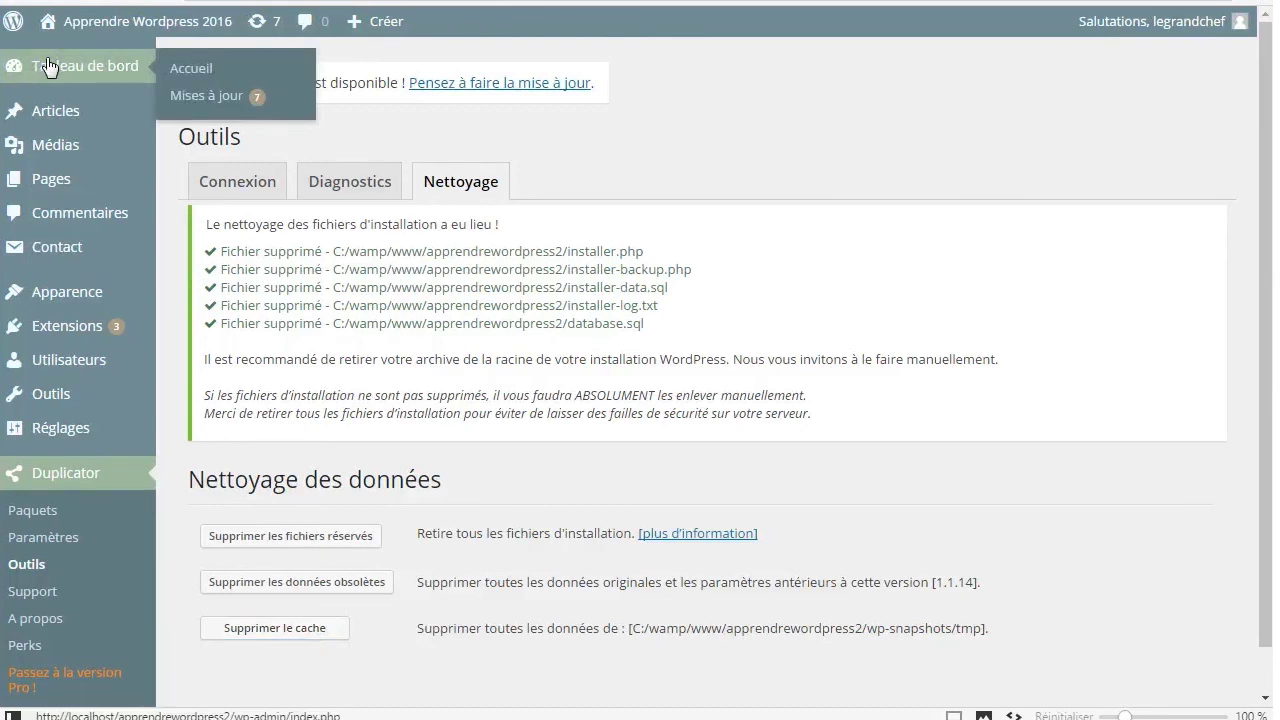